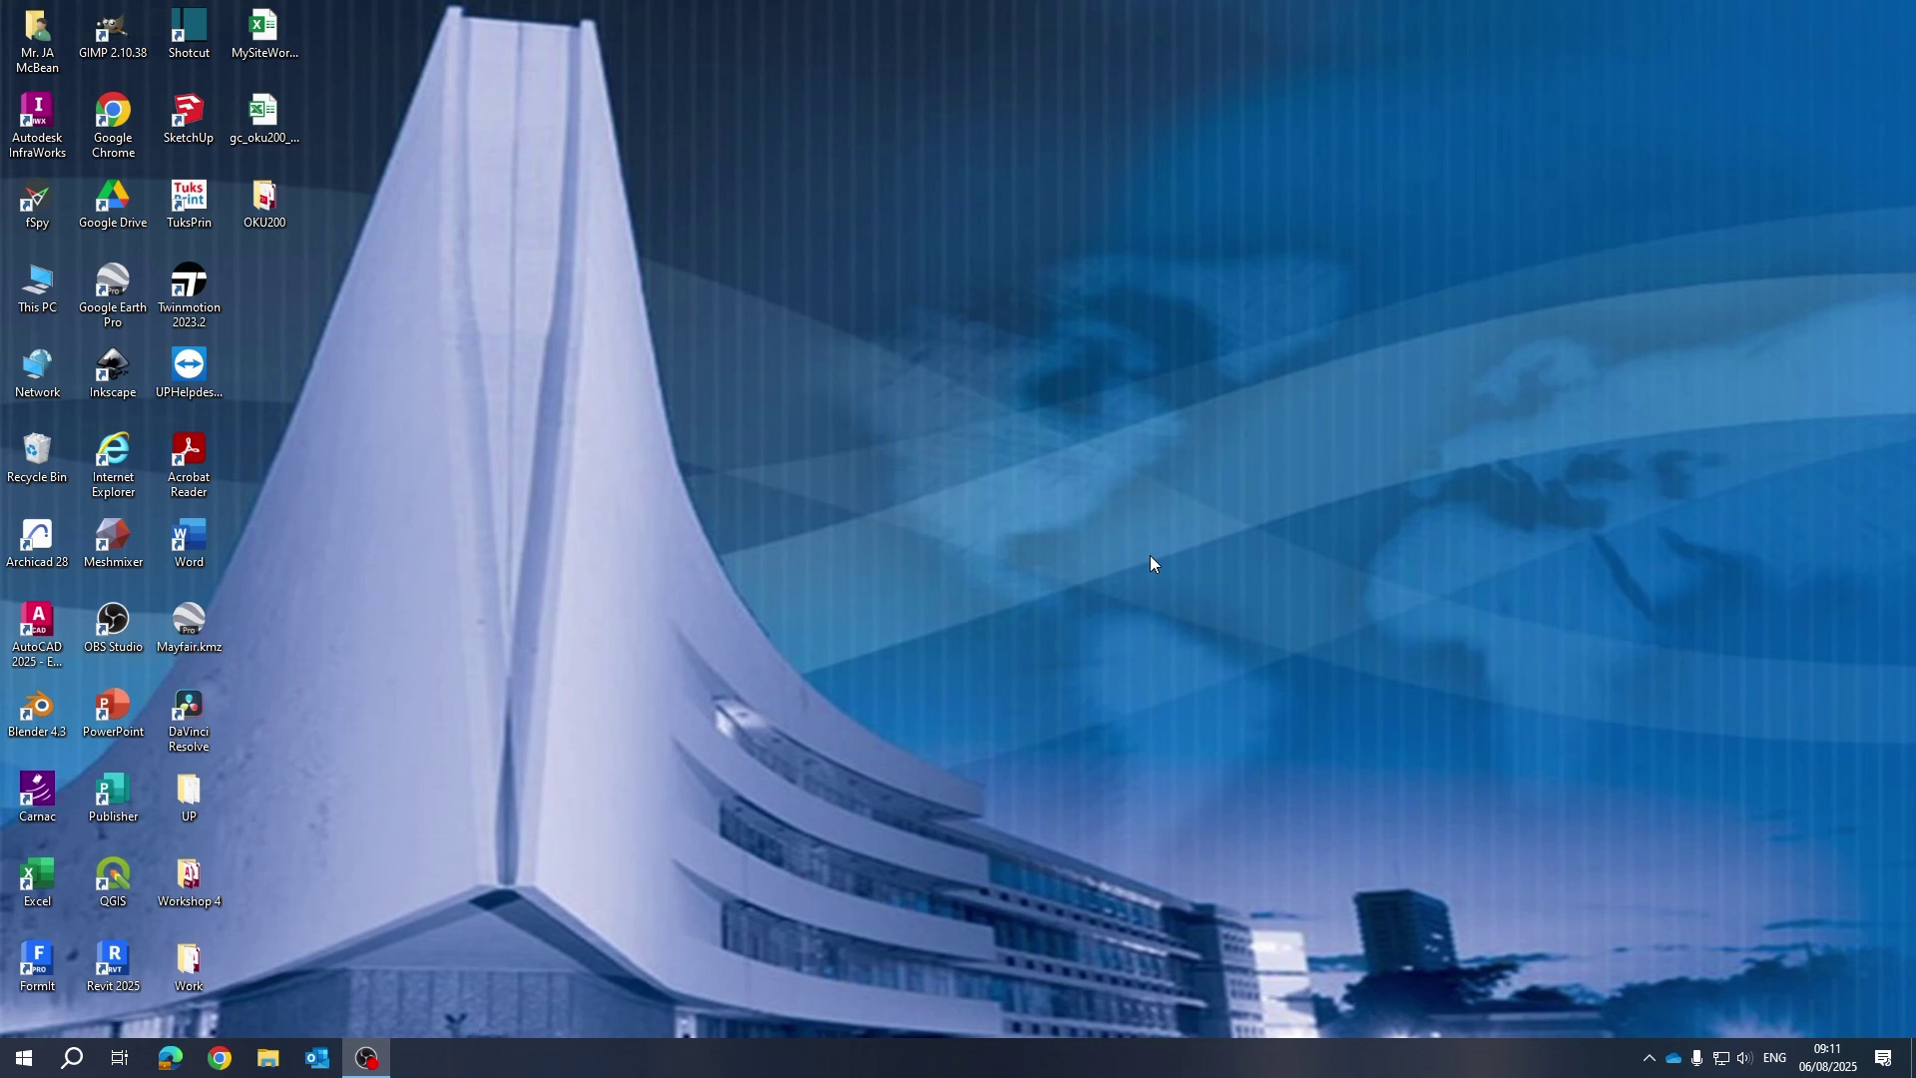
Launch Inkscape and choose the Business Card print template for a new document
{"action": "double_click", "coordinate": [107, 379]}
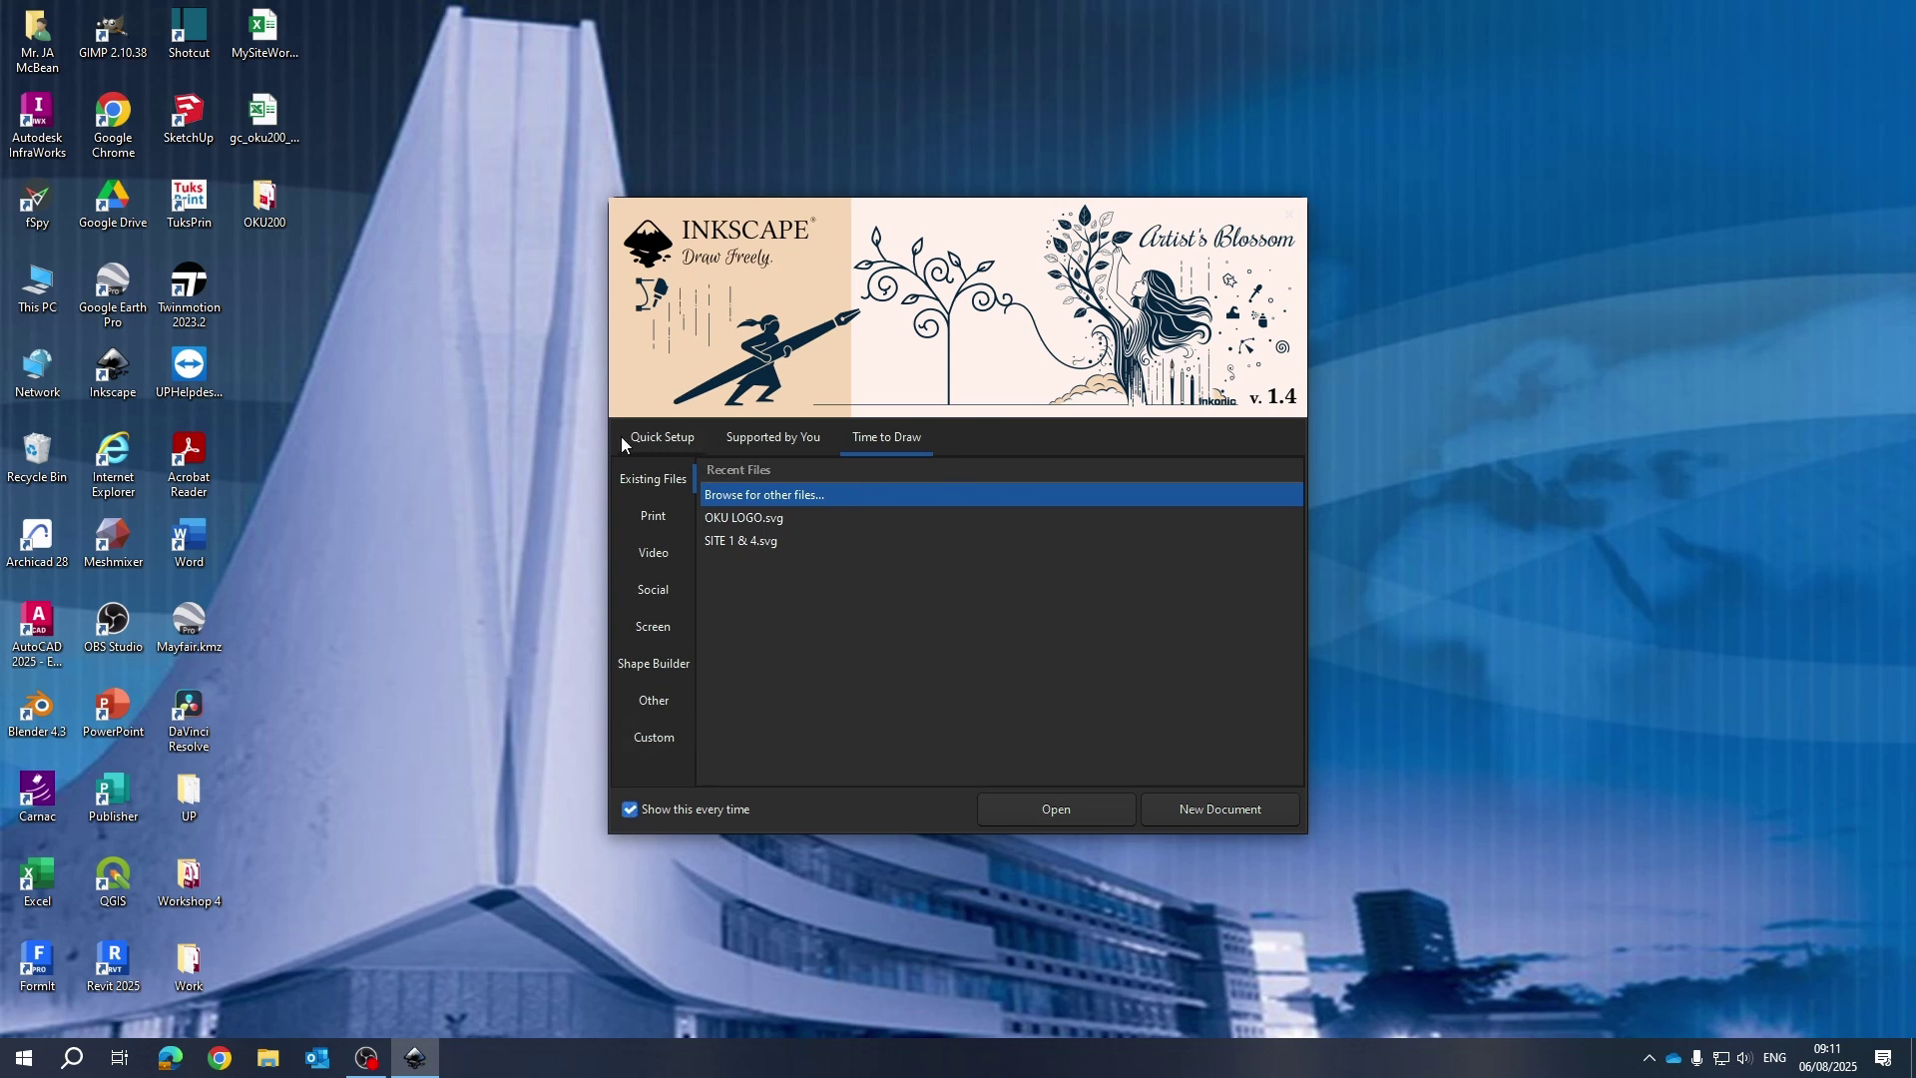
{"action": "left_click", "coordinate": [878, 439]}
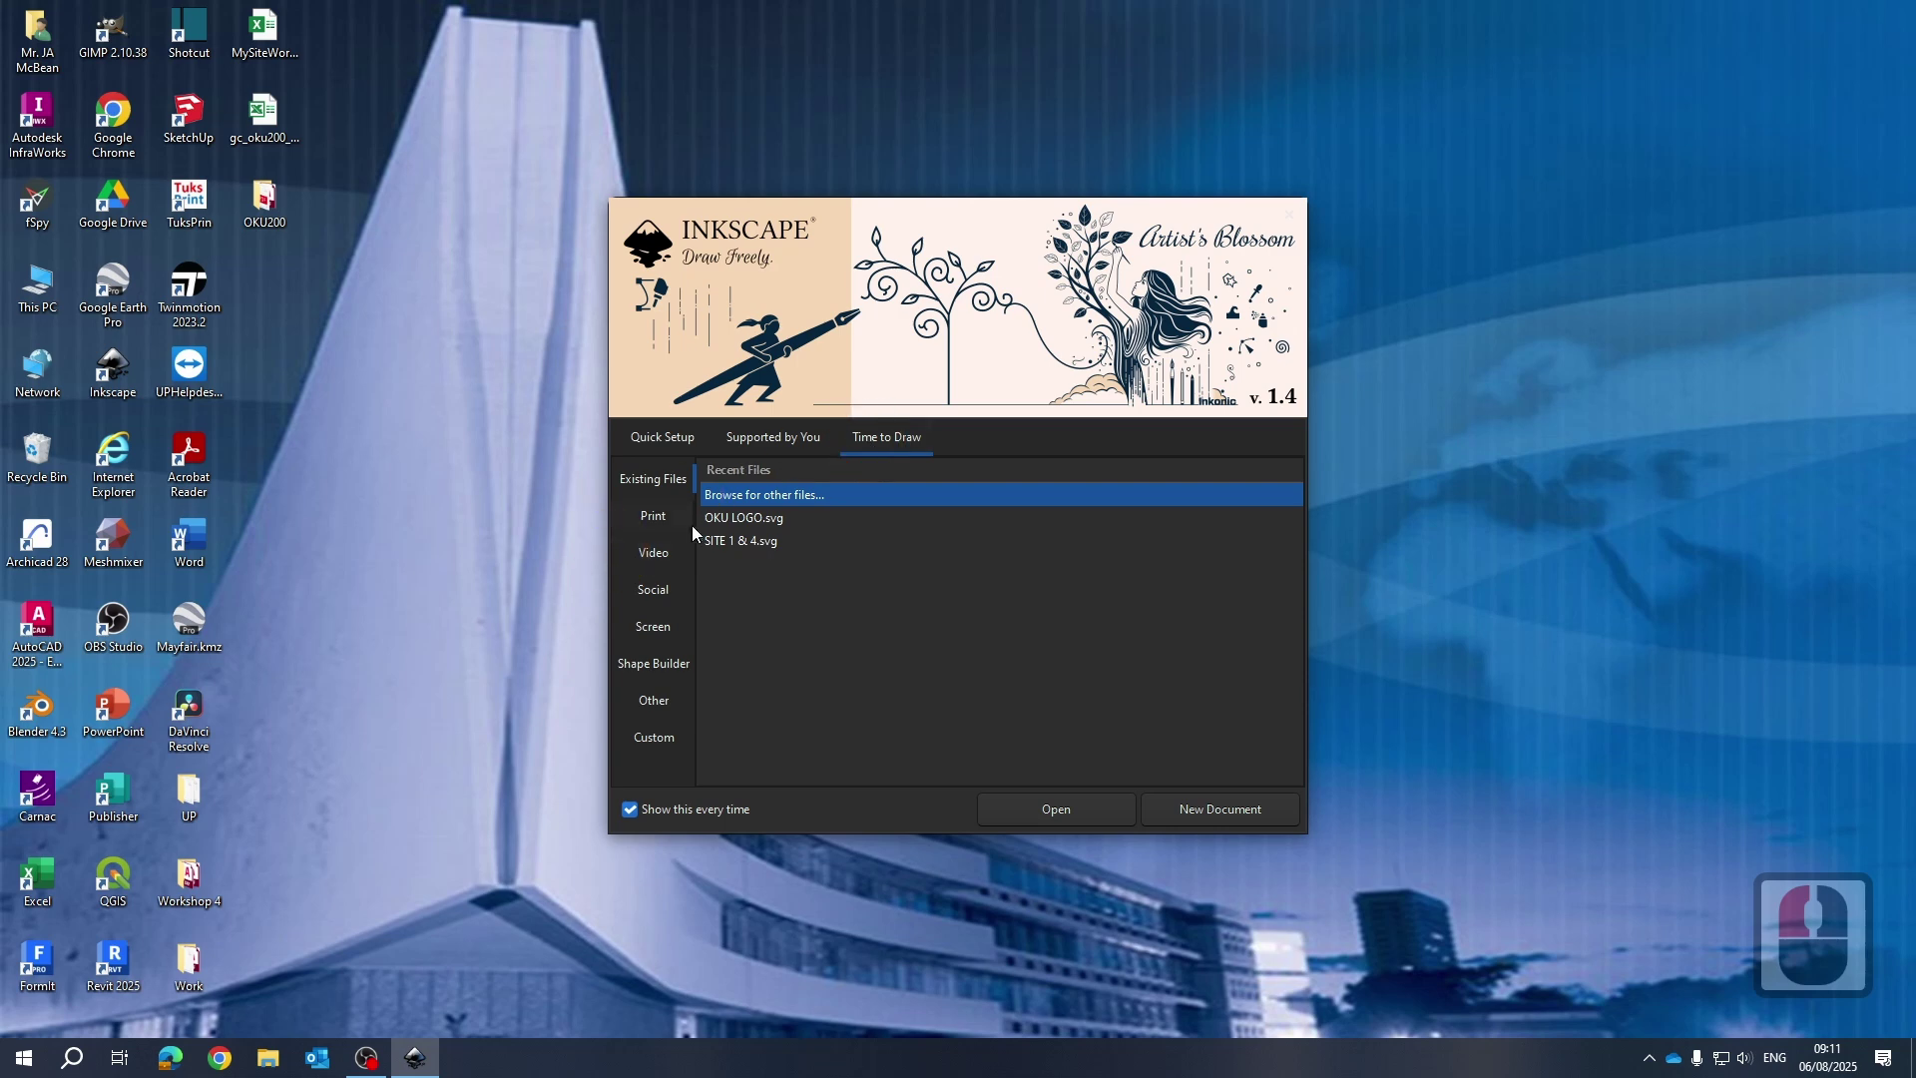
{"action": "left_click", "coordinate": [654, 516]}
{"action": "scroll", "coordinate": [1122, 614], "scroll_direction": "down", "scroll_amount": 8}
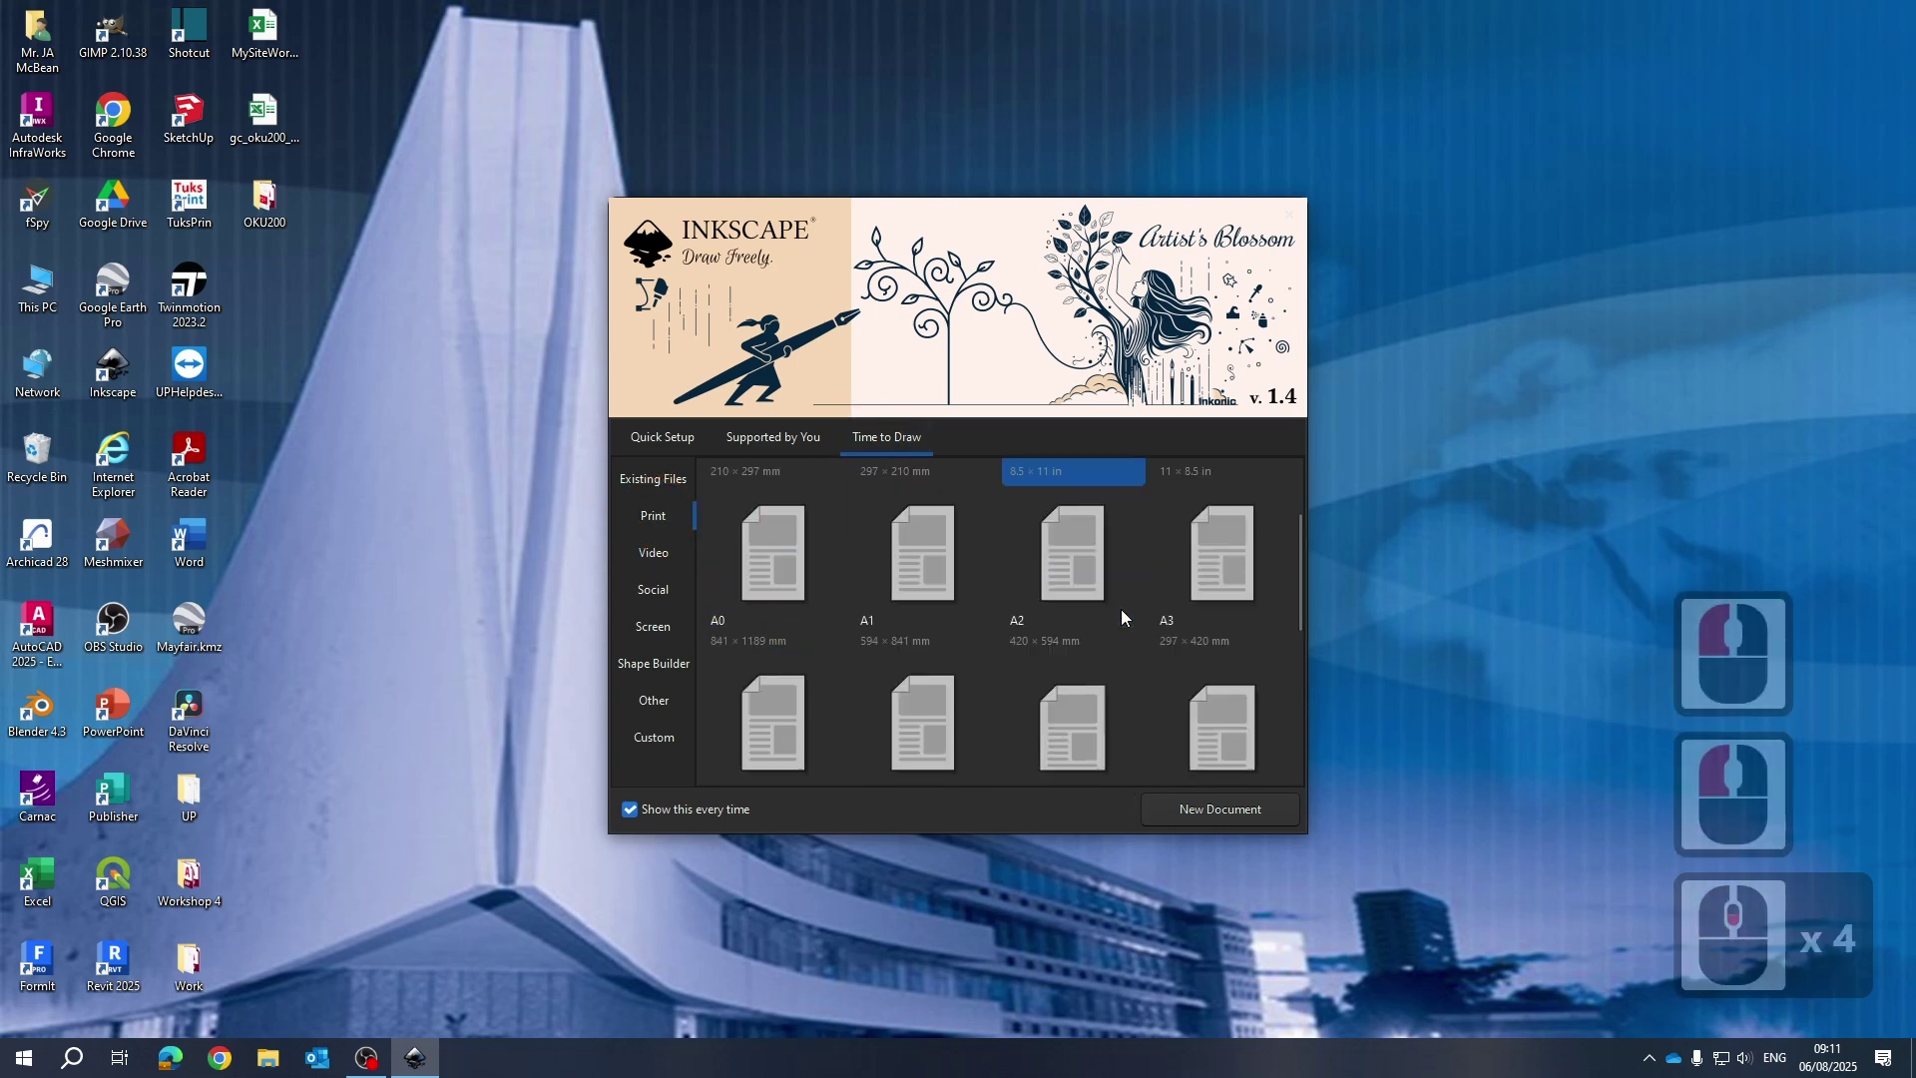
{"action": "scroll", "coordinate": [1121, 609], "scroll_direction": "down", "scroll_amount": 7}
{"action": "left_click", "coordinate": [906, 677]}
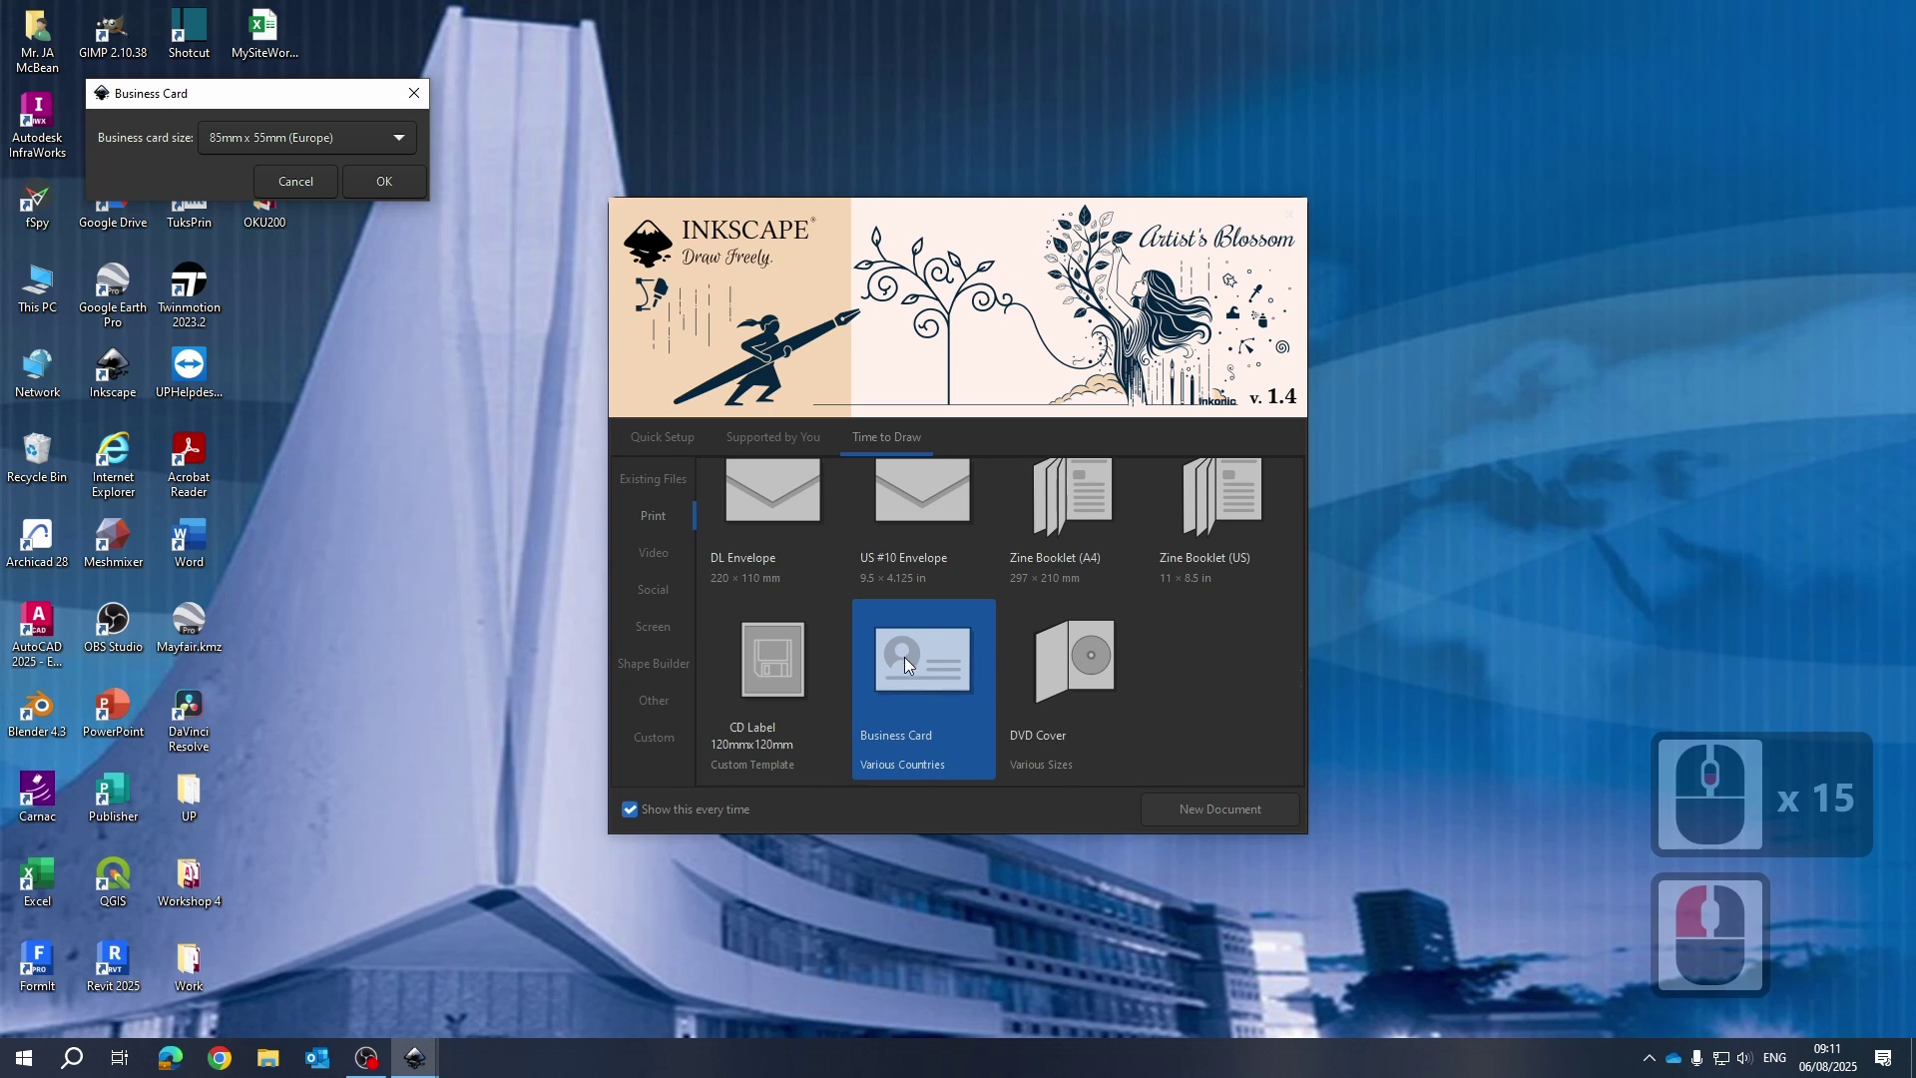
Create the business card document at the 85mm x 55mm (Europe) size
{"action": "left_click_drag", "start_coordinate": [199, 93], "coordinate": [235, 203]}
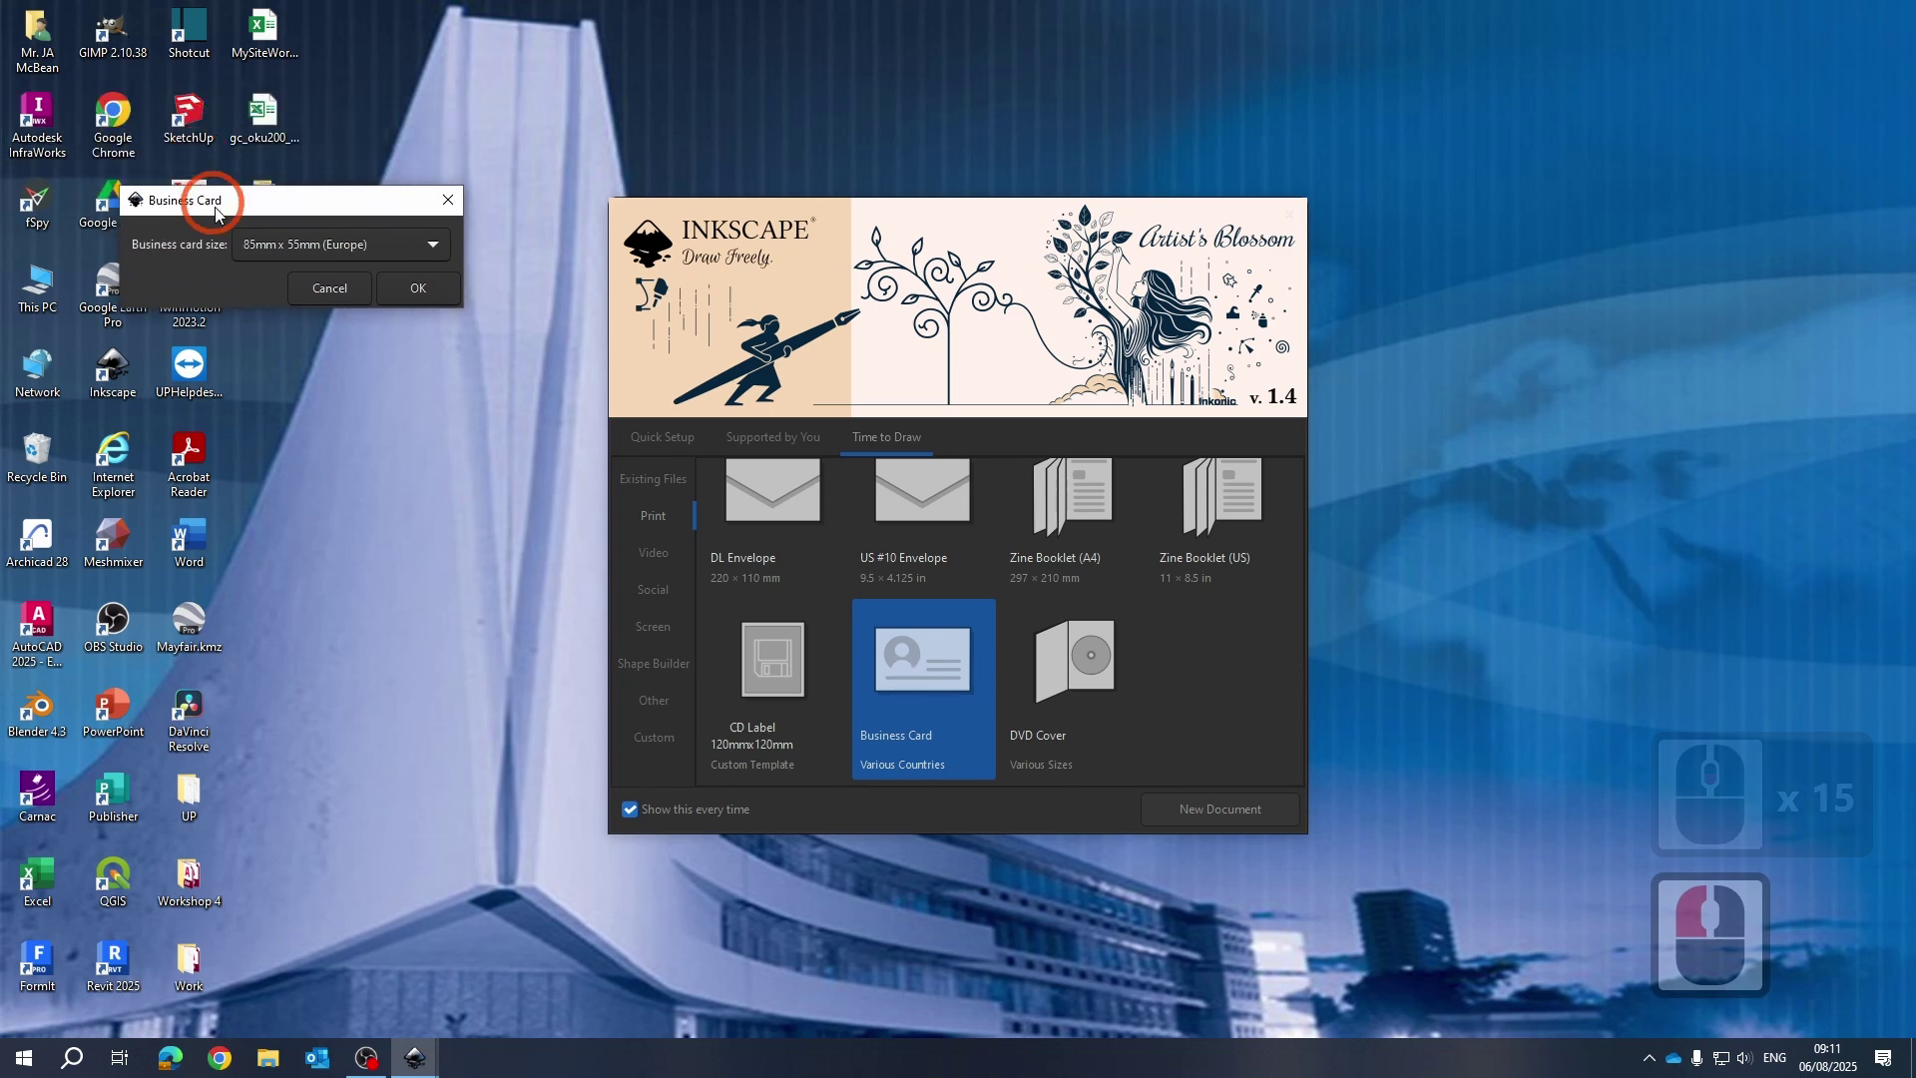
{"action": "left_click", "coordinate": [342, 249]}
{"action": "left_click", "coordinate": [415, 246]}
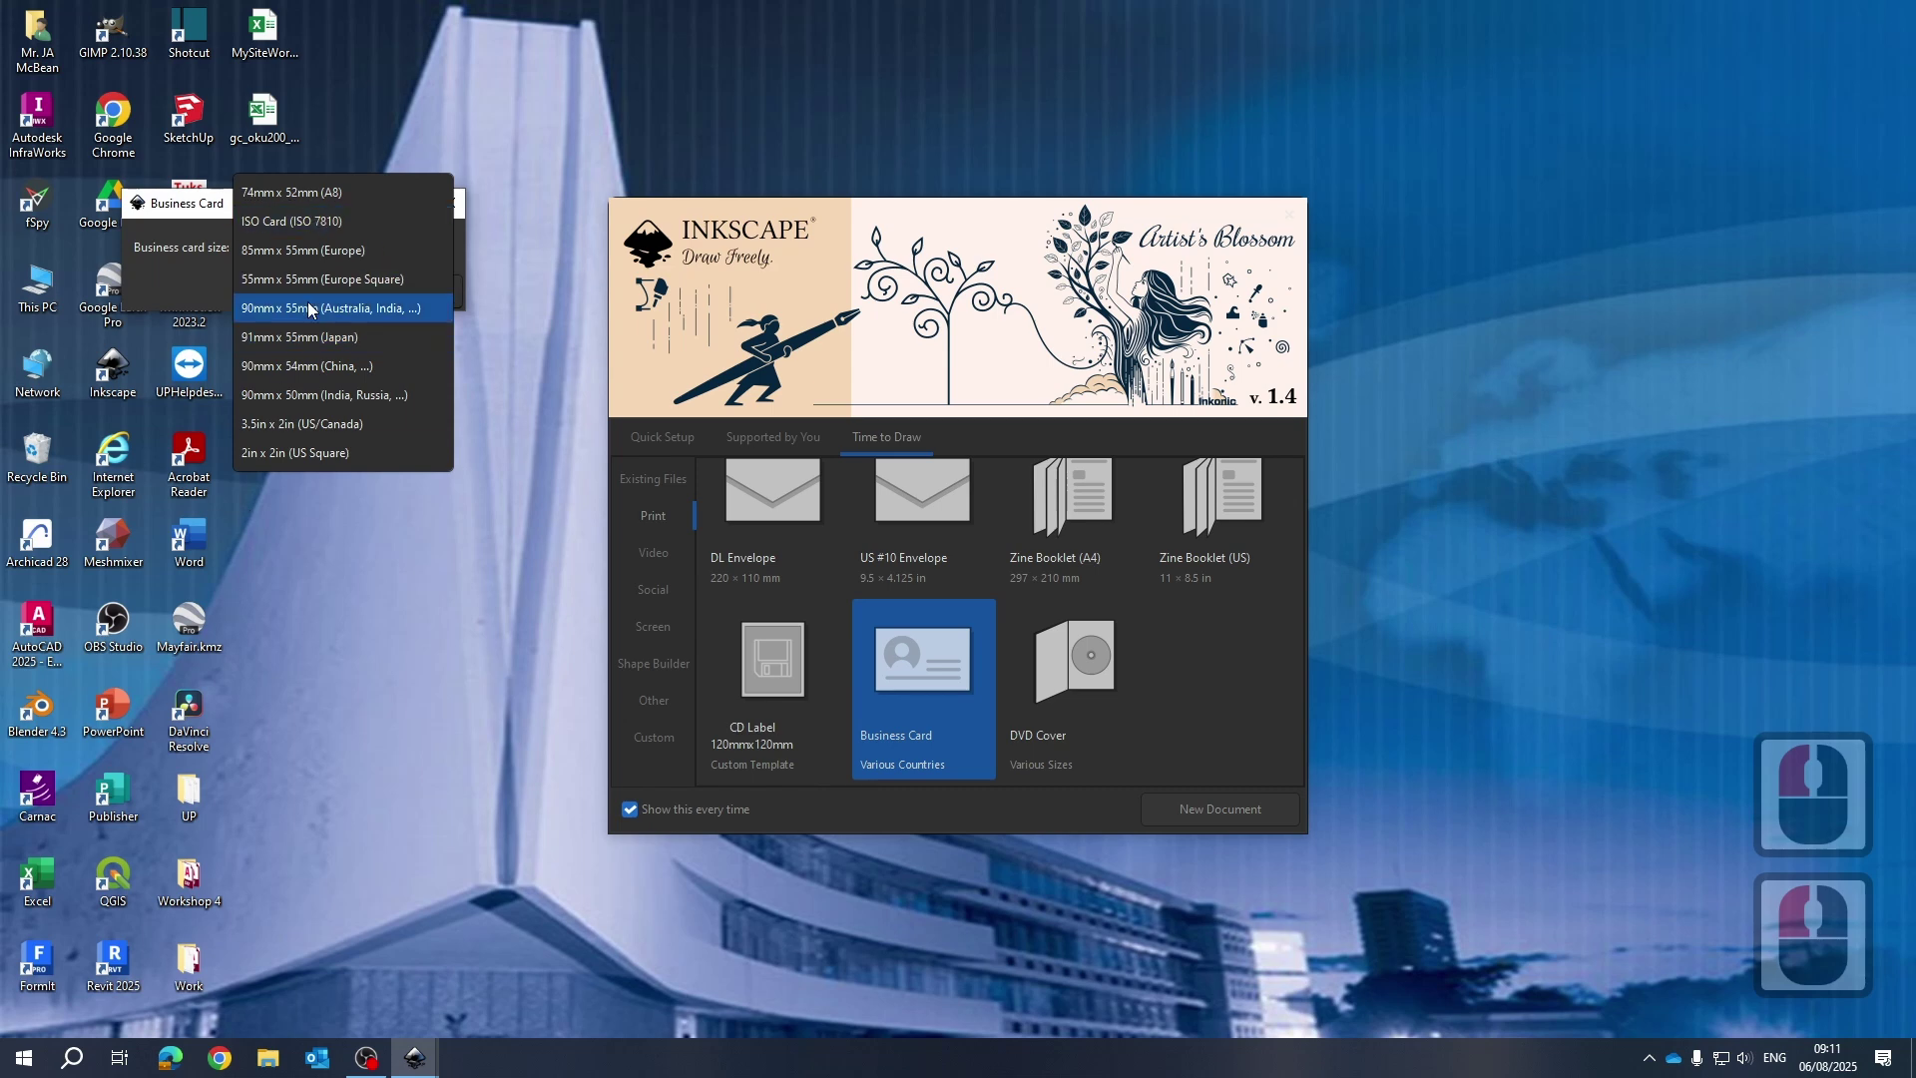
{"action": "left_click", "coordinate": [330, 255]}
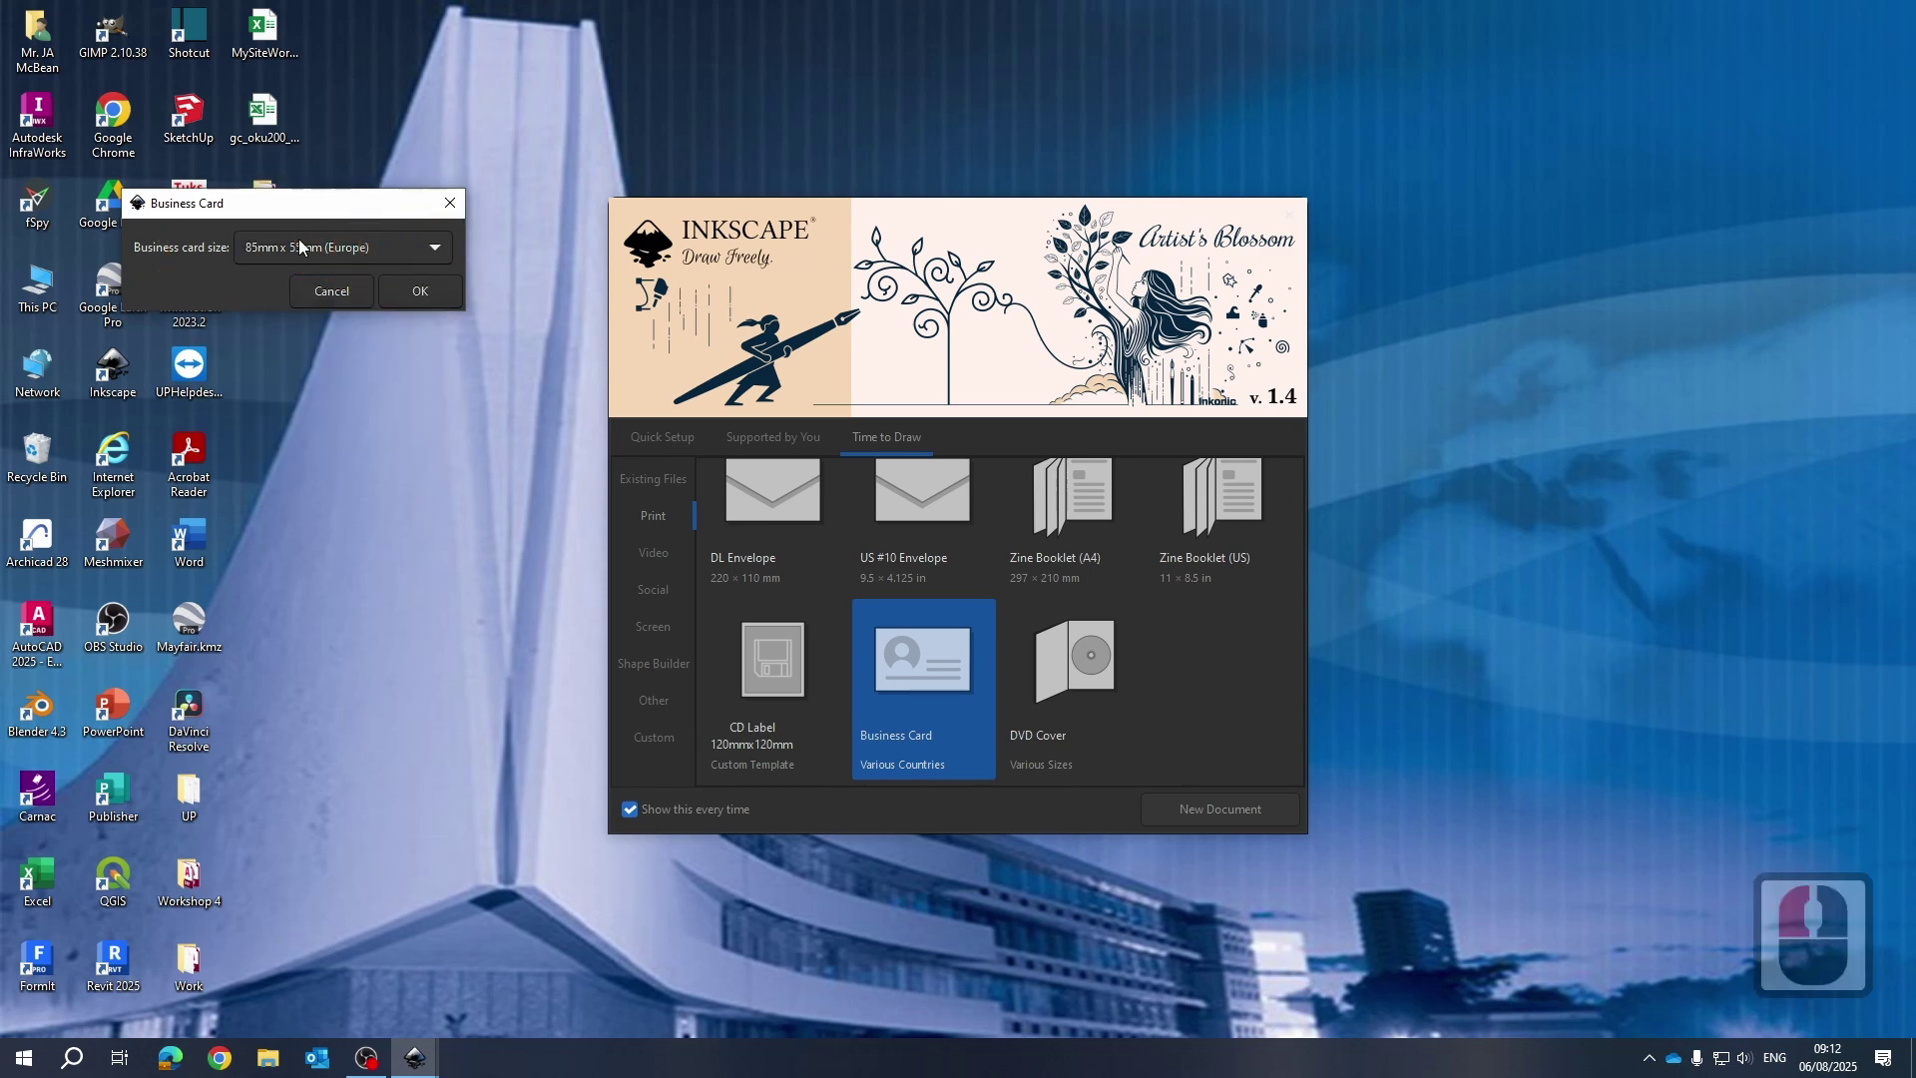
{"action": "left_click", "coordinate": [434, 289]}
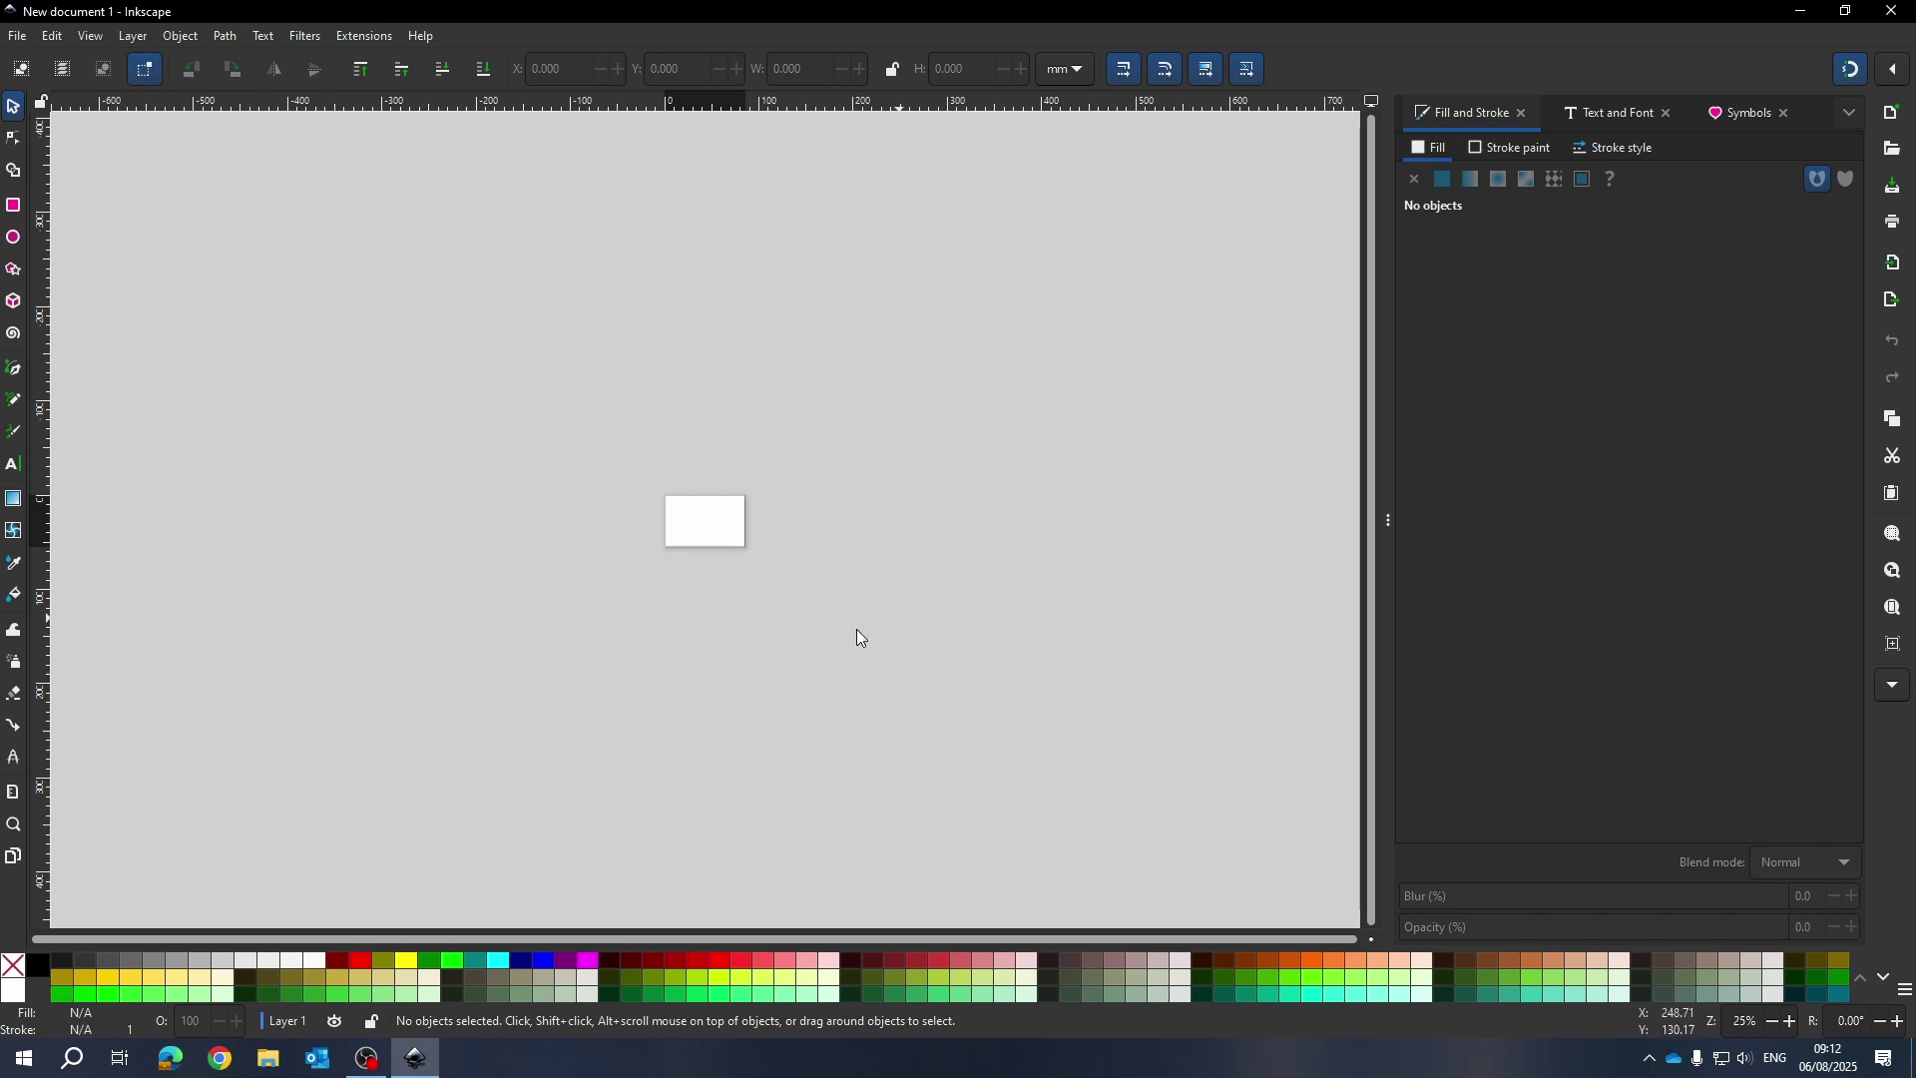
Check the page format, dimensions and units in the document properties, and close them
{"action": "left_click_drag", "start_coordinate": [704, 538], "coordinate": [821, 574]}
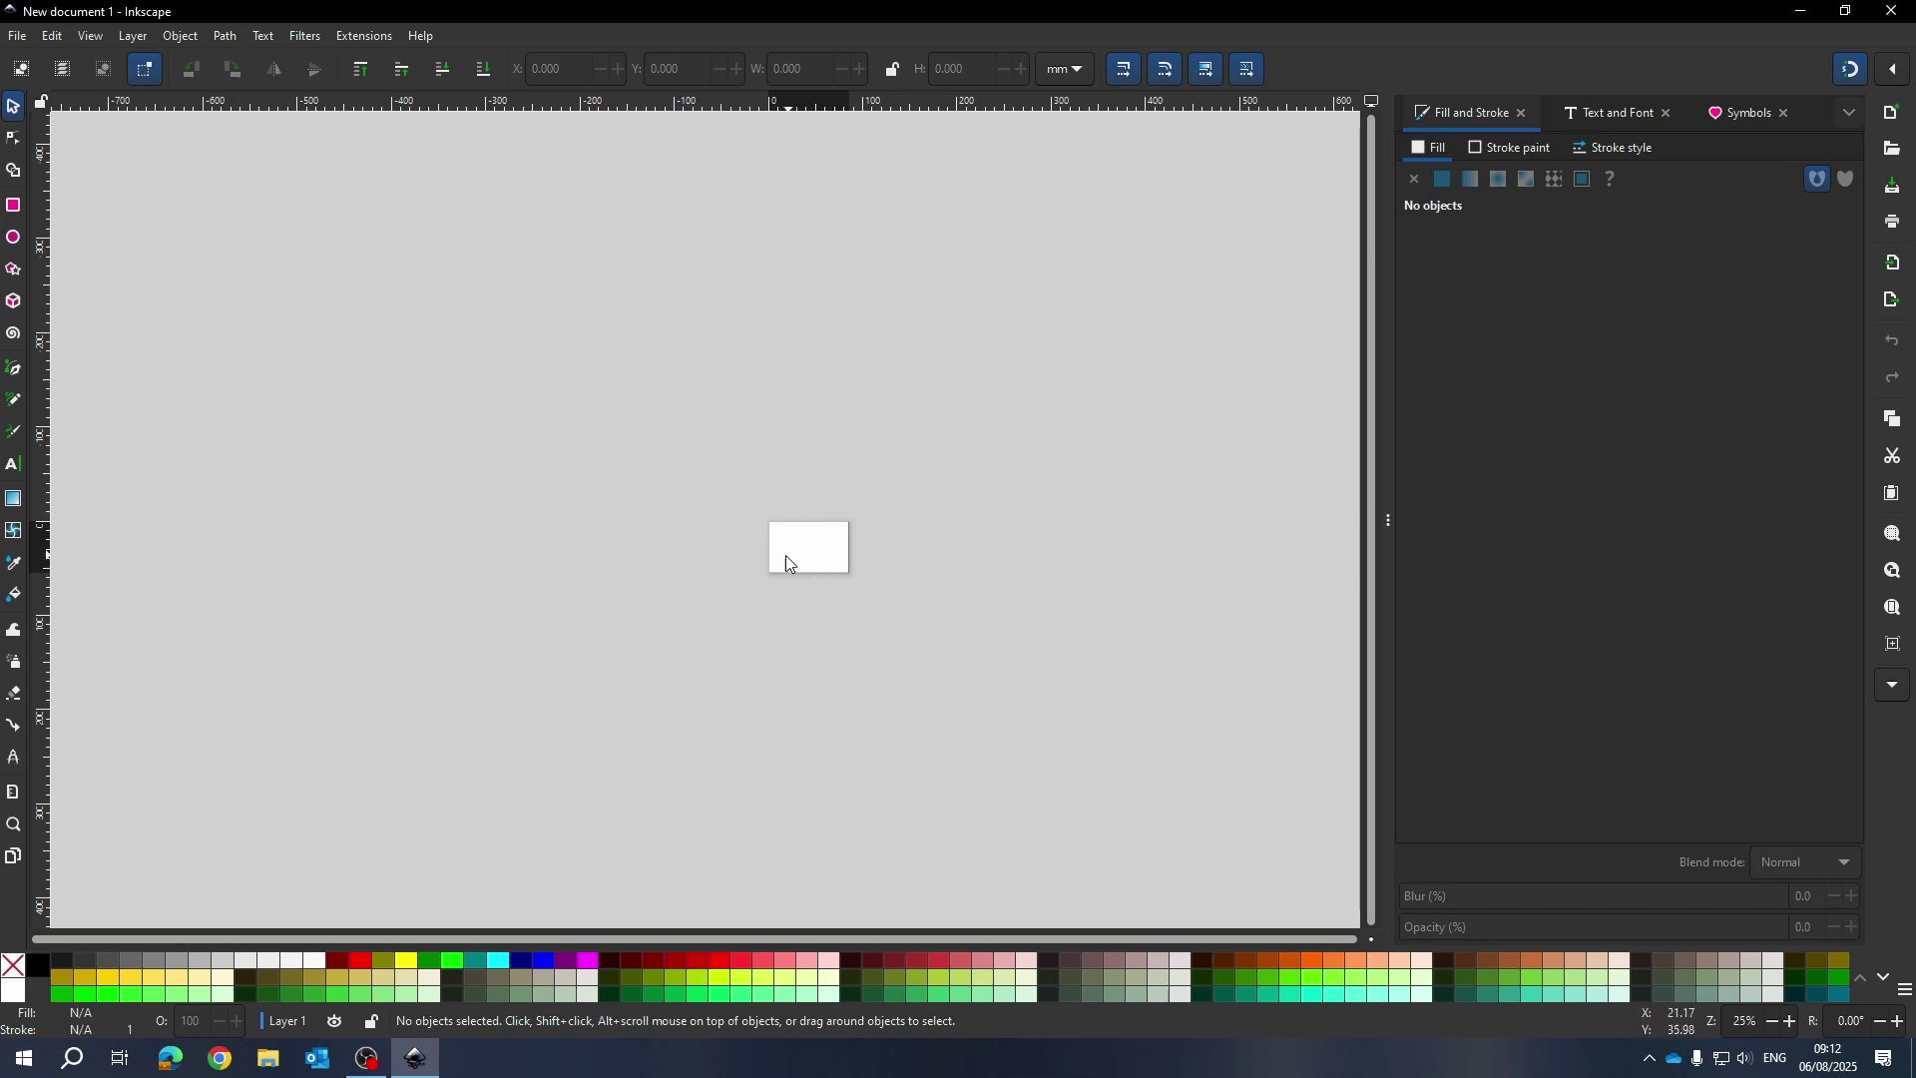
{"action": "scroll", "coordinate": [788, 563], "scroll_direction": "up", "scroll_amount": 3}
{"action": "scroll", "coordinate": [762, 556], "scroll_direction": "down", "scroll_amount": 2}
{"action": "scroll", "coordinate": [788, 639], "scroll_direction": "up", "scroll_amount": 8, "text": "ctrl"}
{"action": "scroll", "coordinate": [592, 602], "scroll_direction": "down", "scroll_amount": 3, "text": "ctrl"}
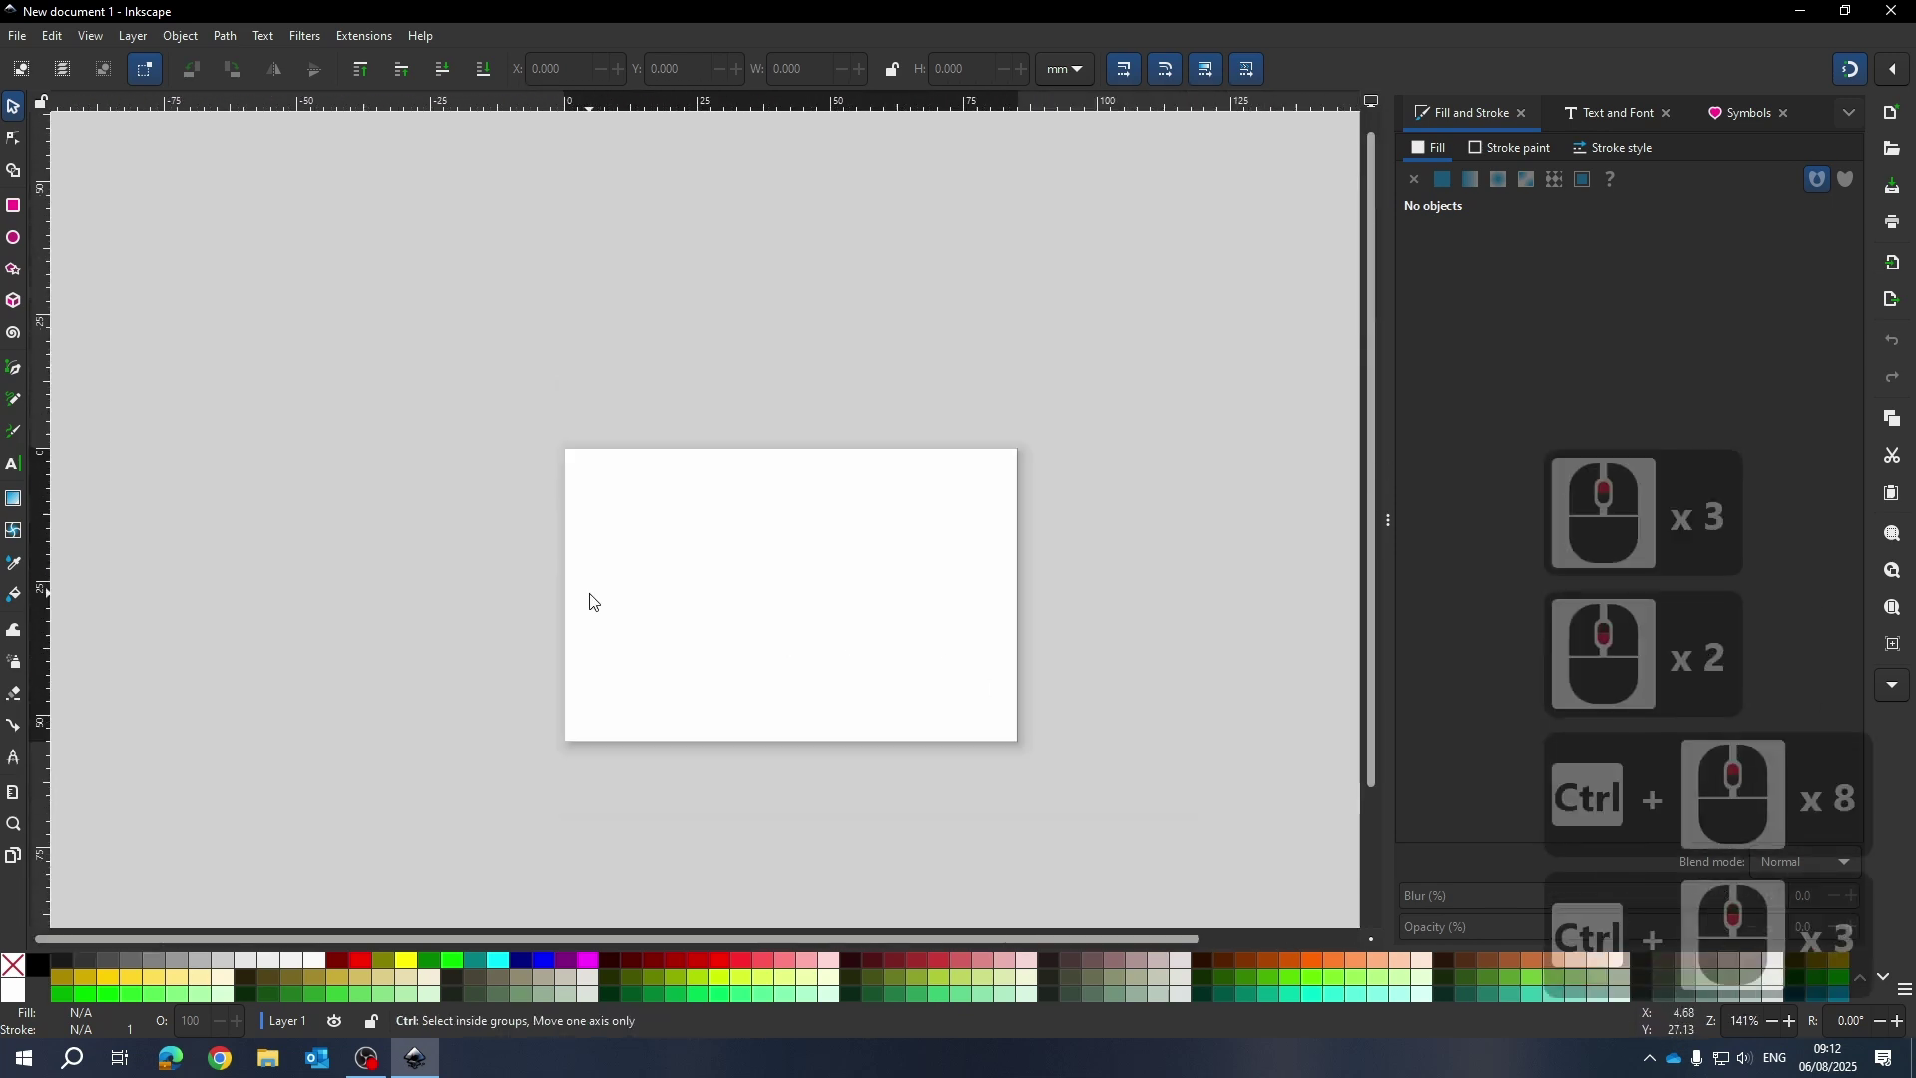
{"action": "middle_click", "coordinate": [842, 578]}
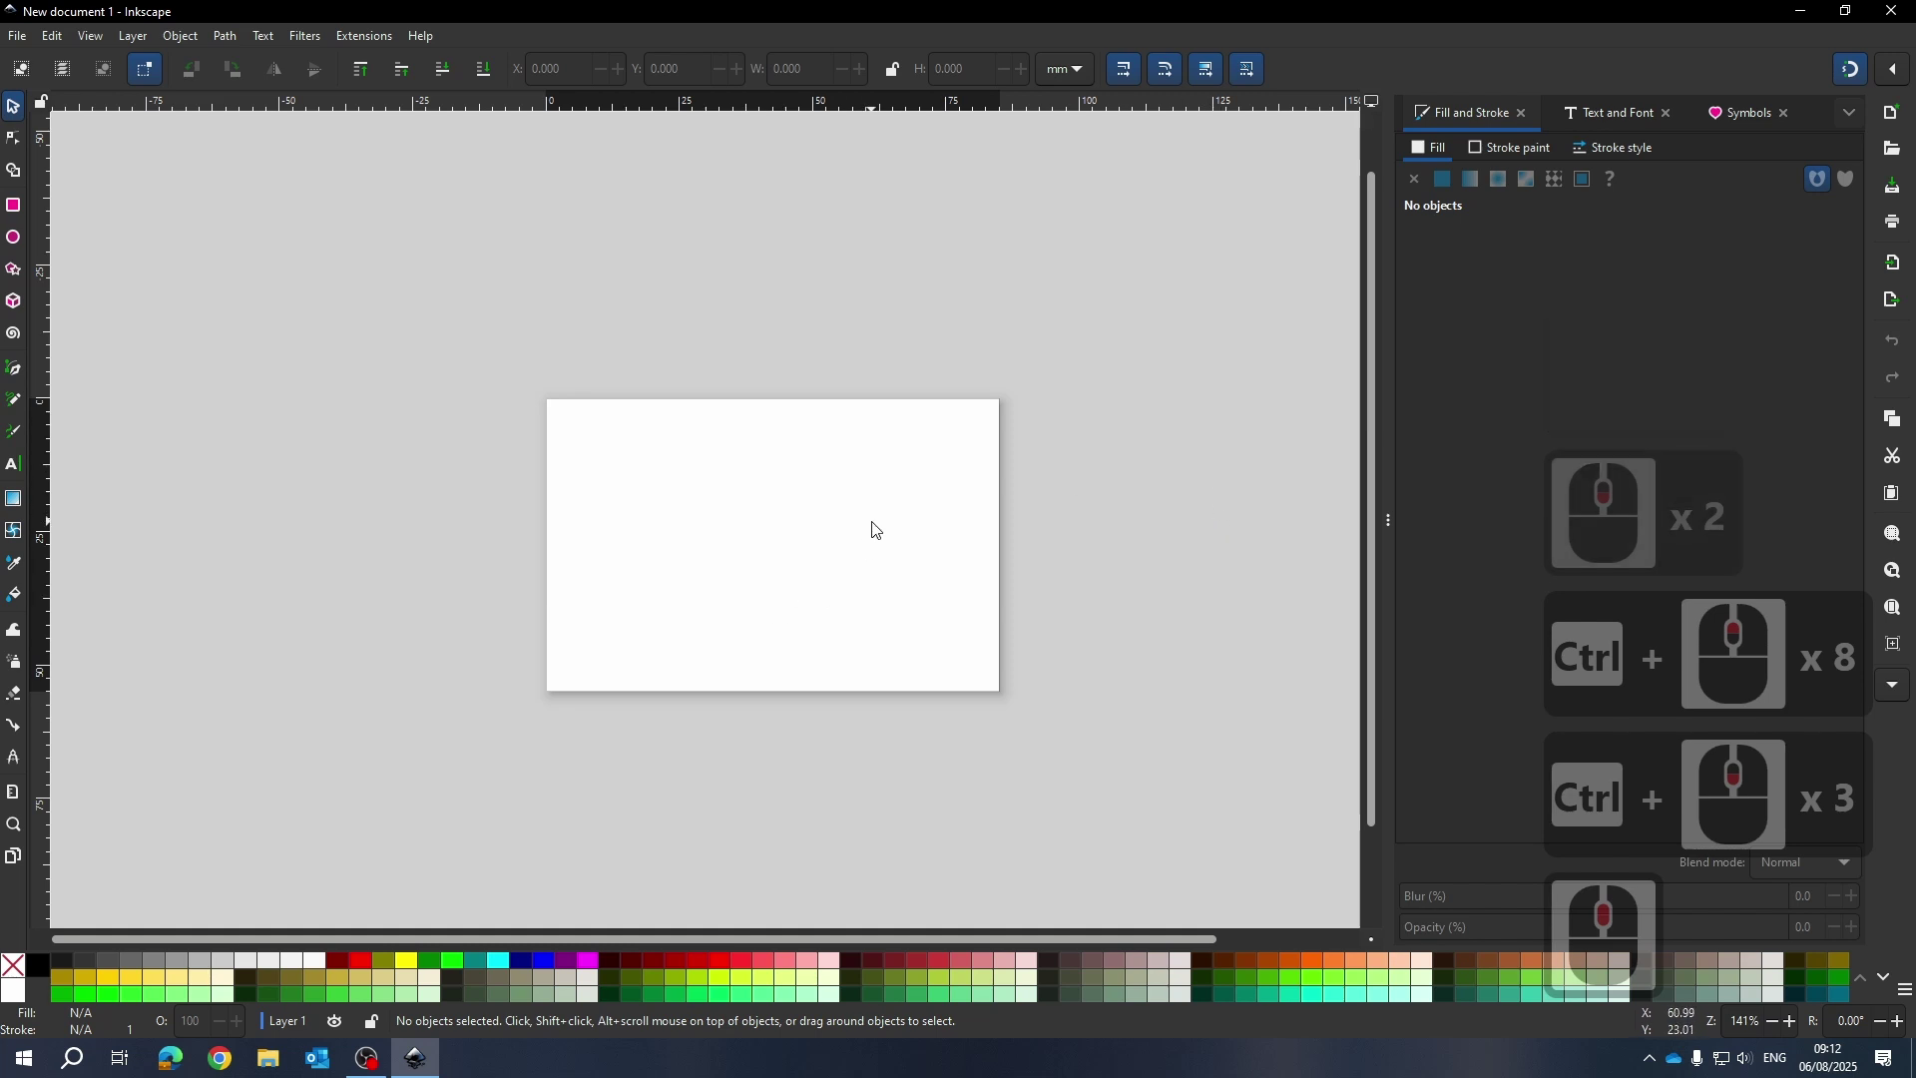
{"action": "right_click", "coordinate": [974, 462]}
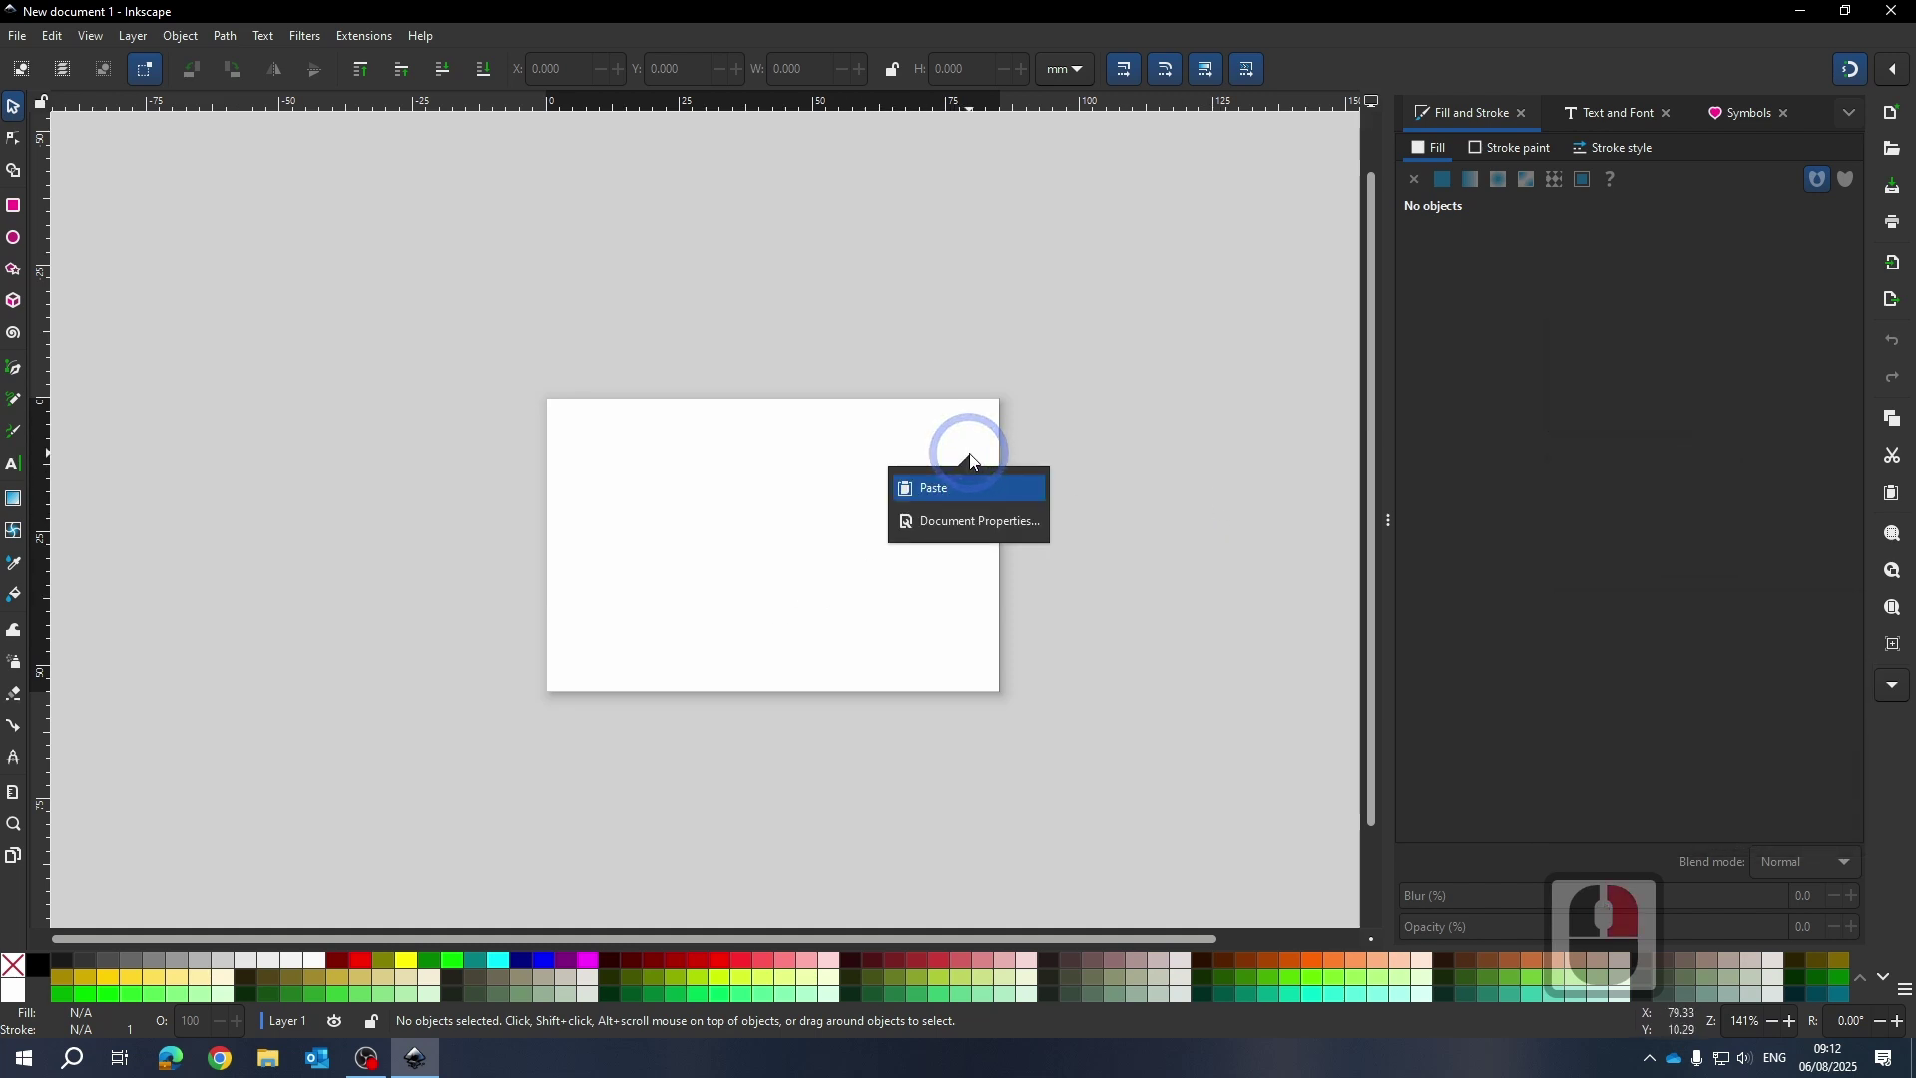
{"action": "left_click", "coordinate": [964, 525]}
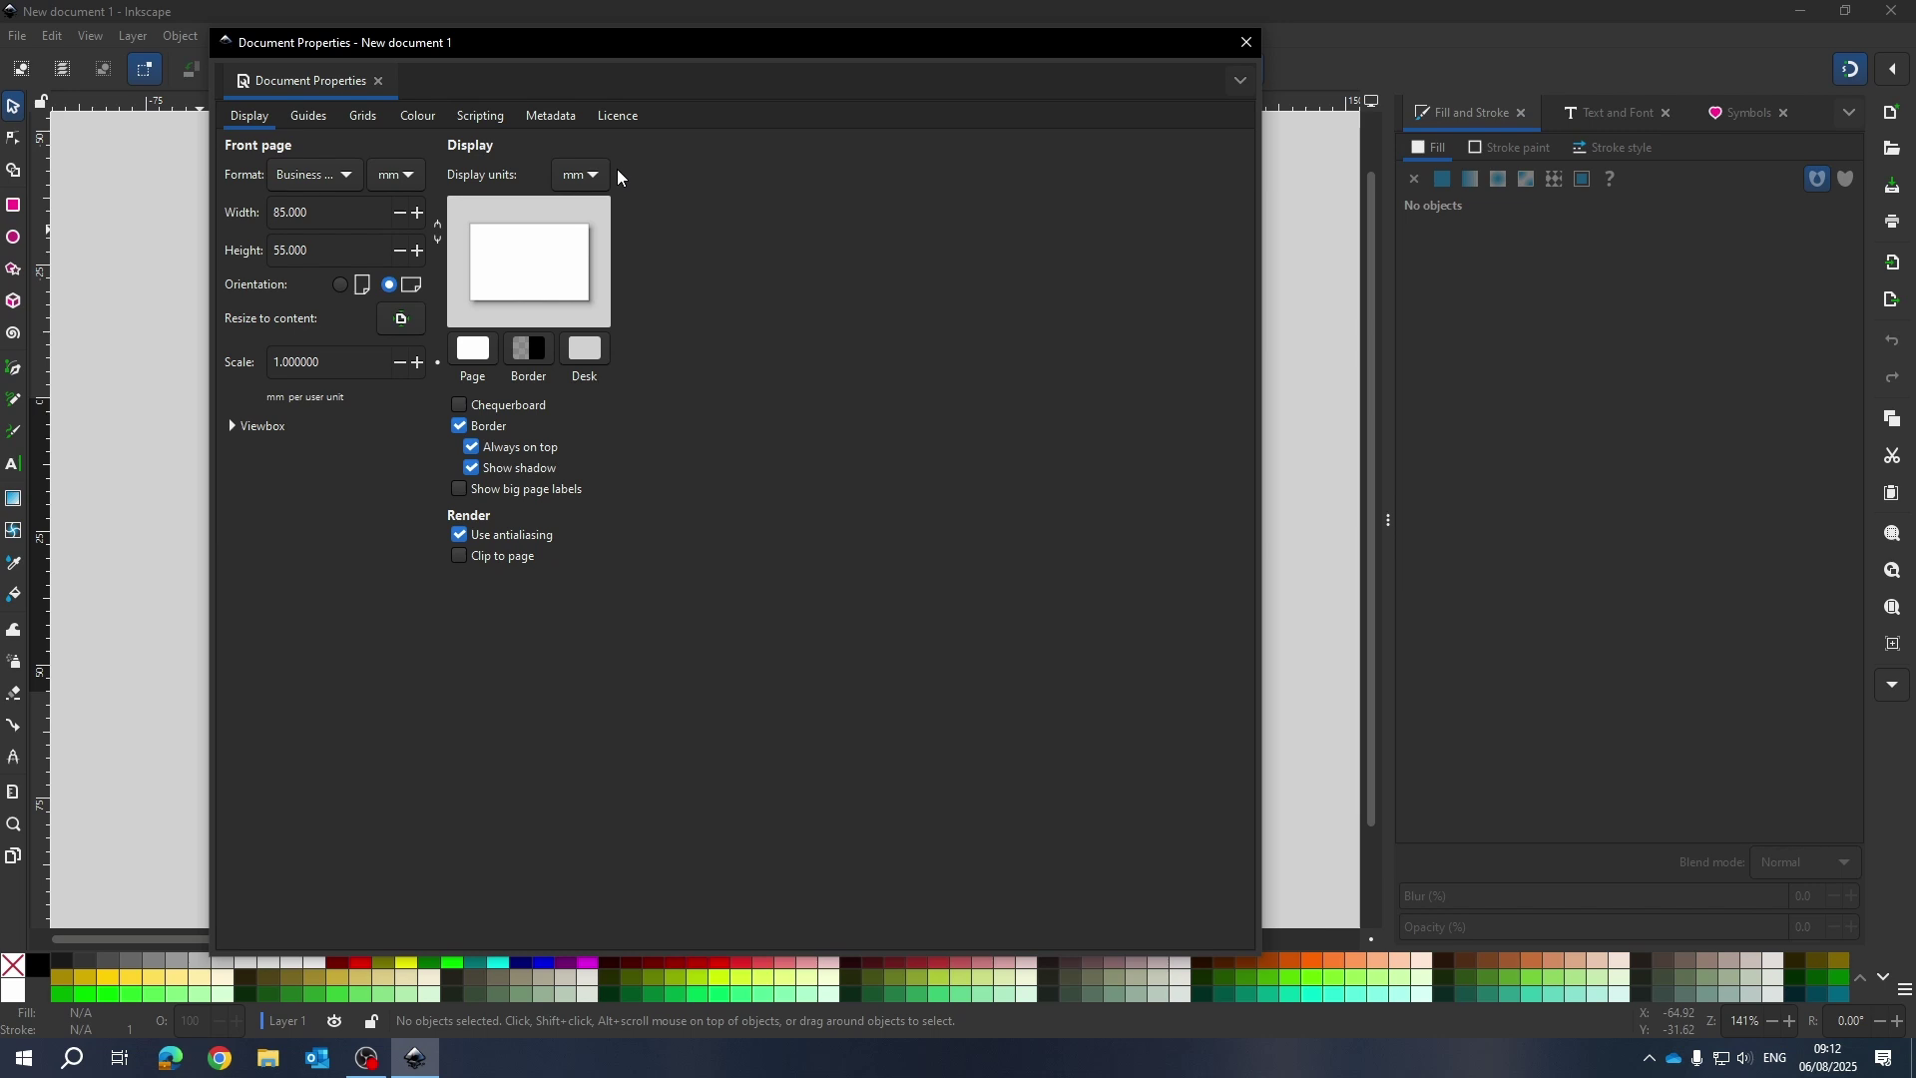
{"action": "double_click", "coordinate": [397, 175]}
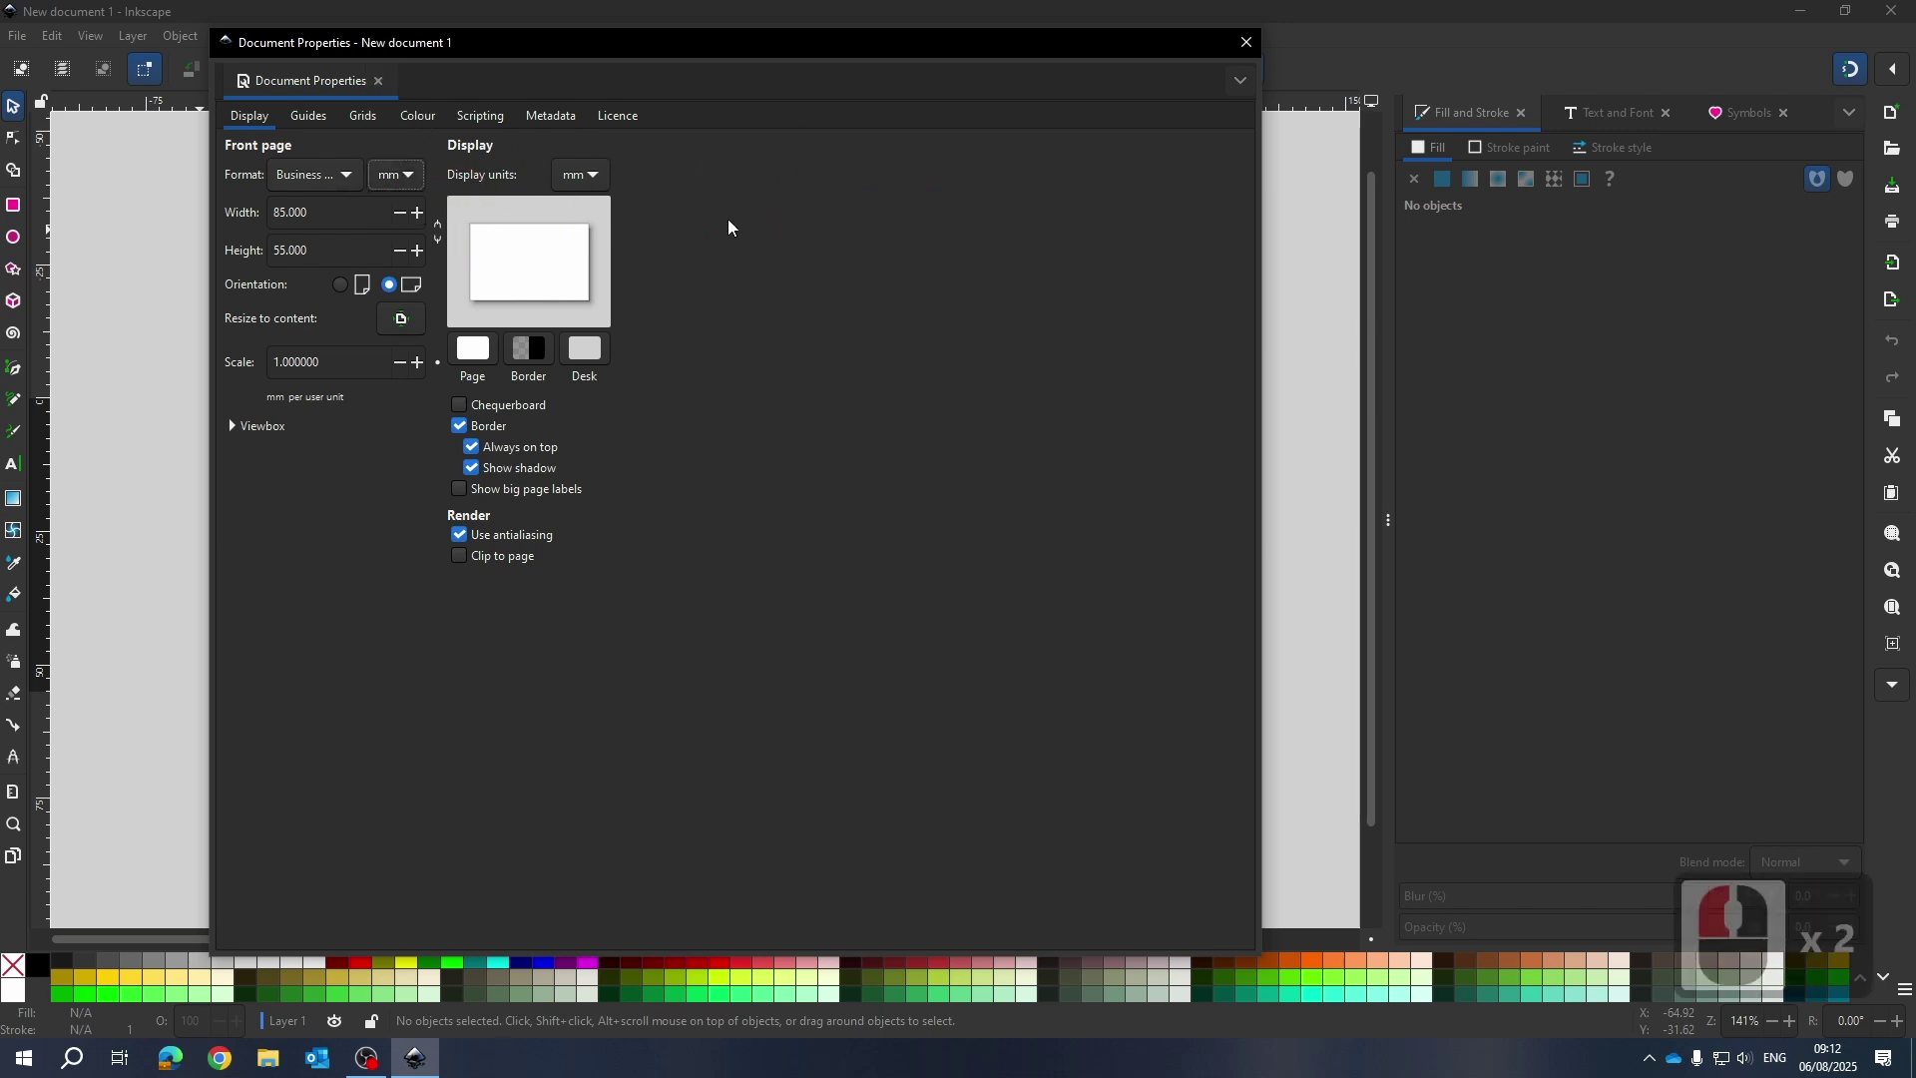
{"action": "left_click", "coordinate": [1247, 42]}
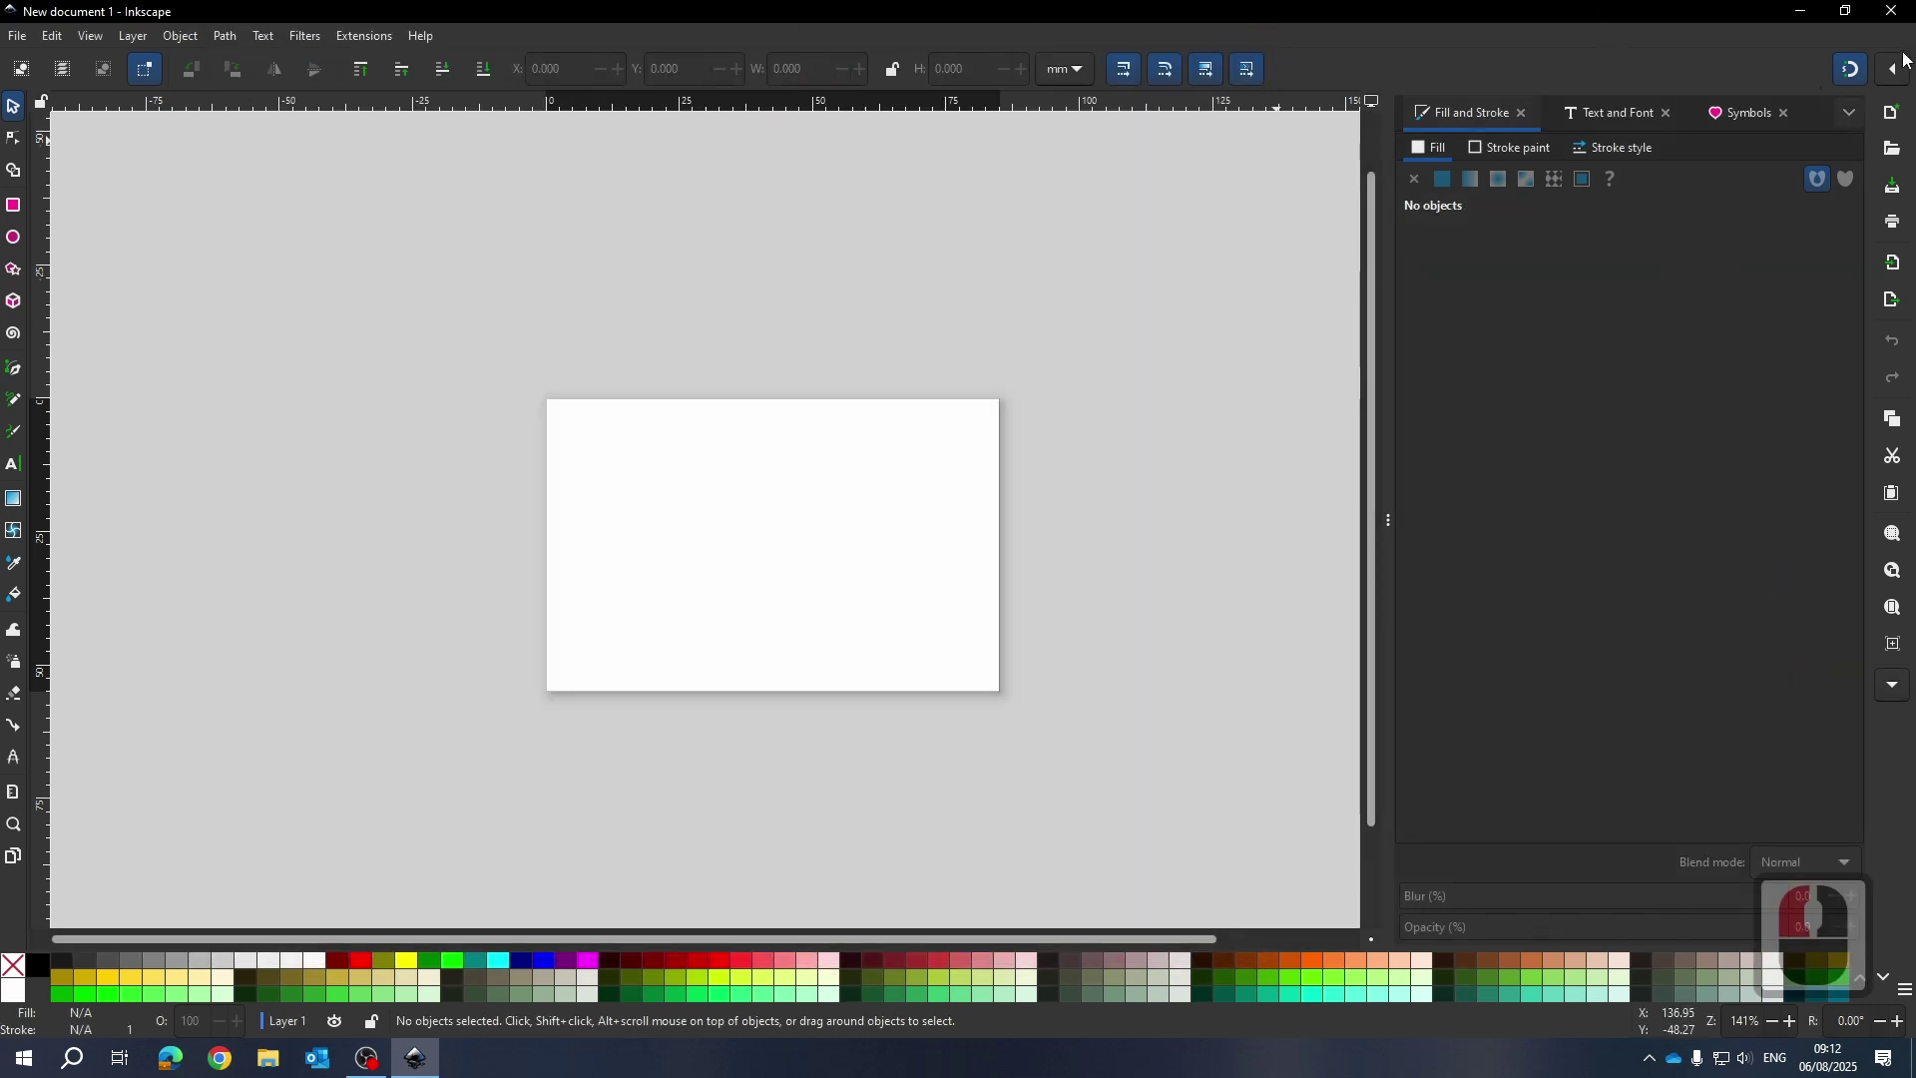
Reopen the document properties, examine the viewbox settings, and close them
{"action": "left_click", "coordinate": [1897, 688]}
{"action": "left_click", "coordinate": [1845, 740]}
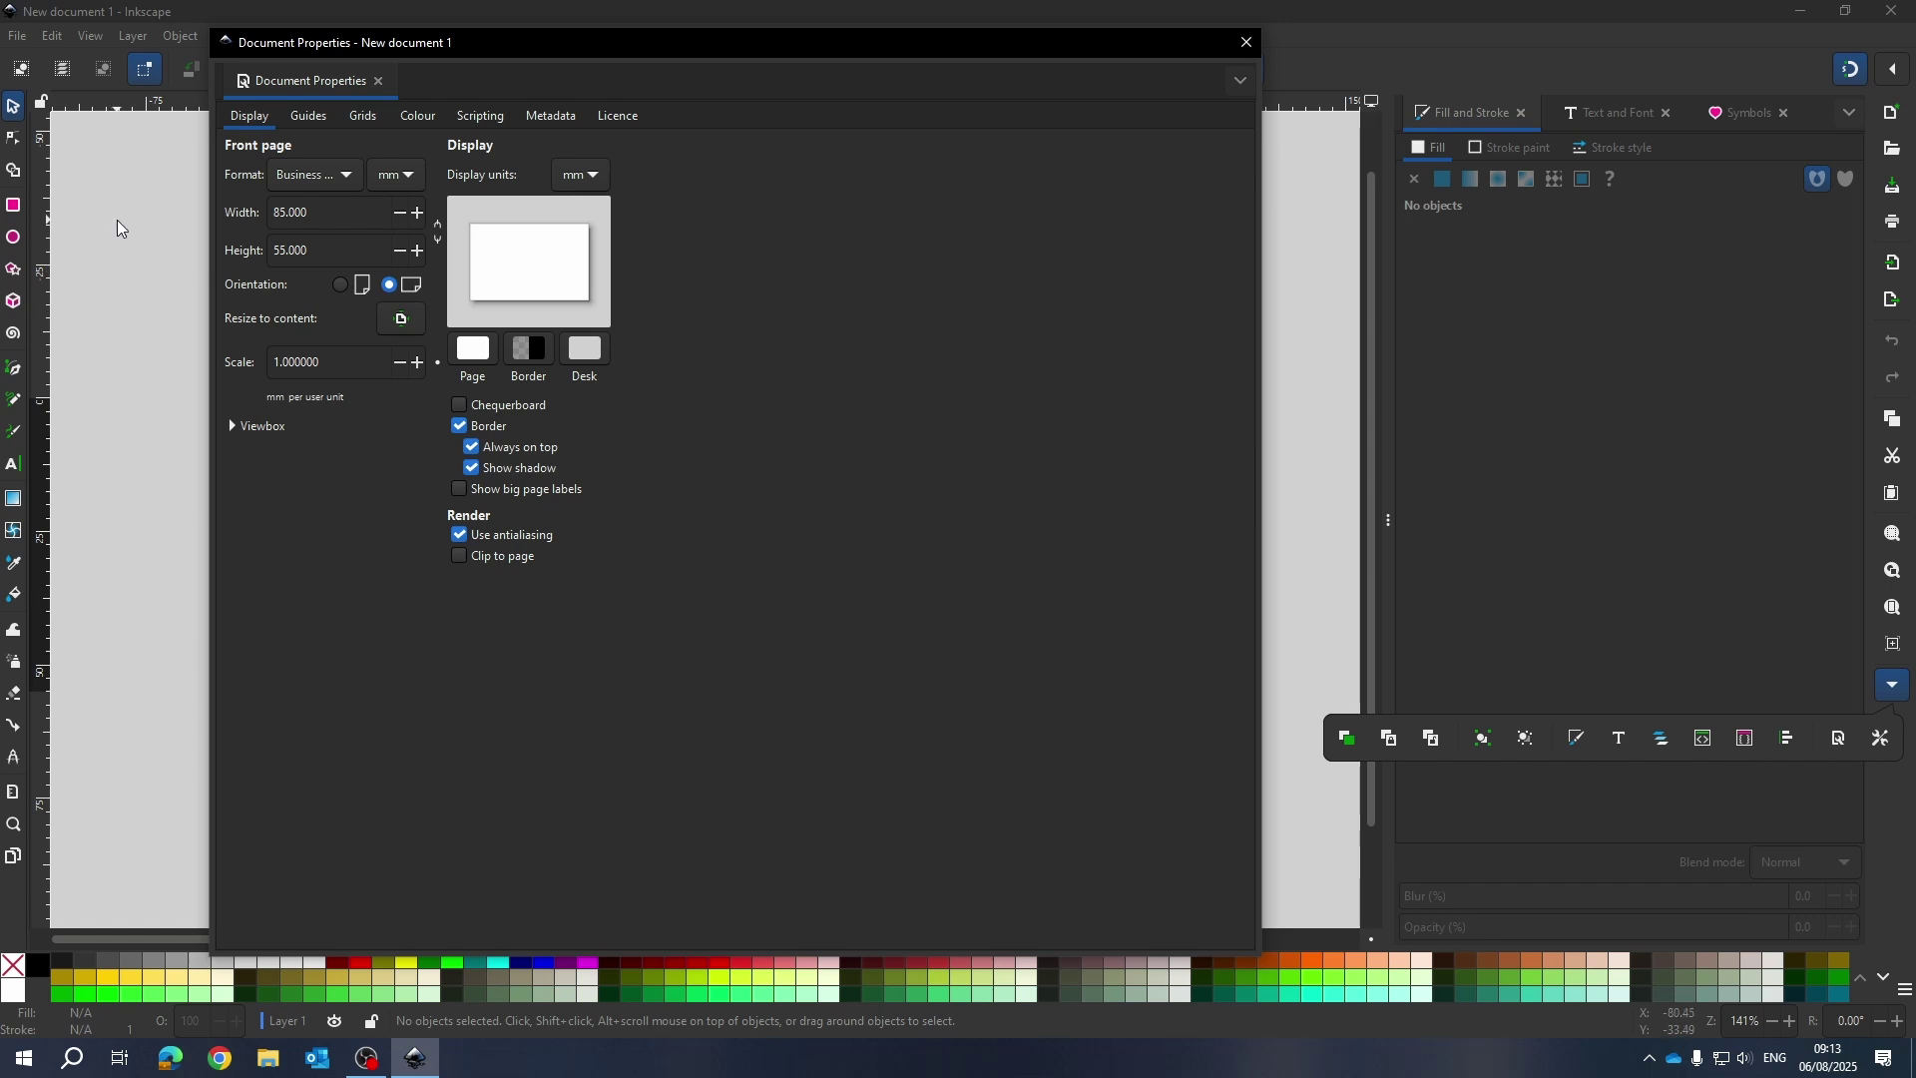
{"action": "left_click", "coordinate": [232, 427]}
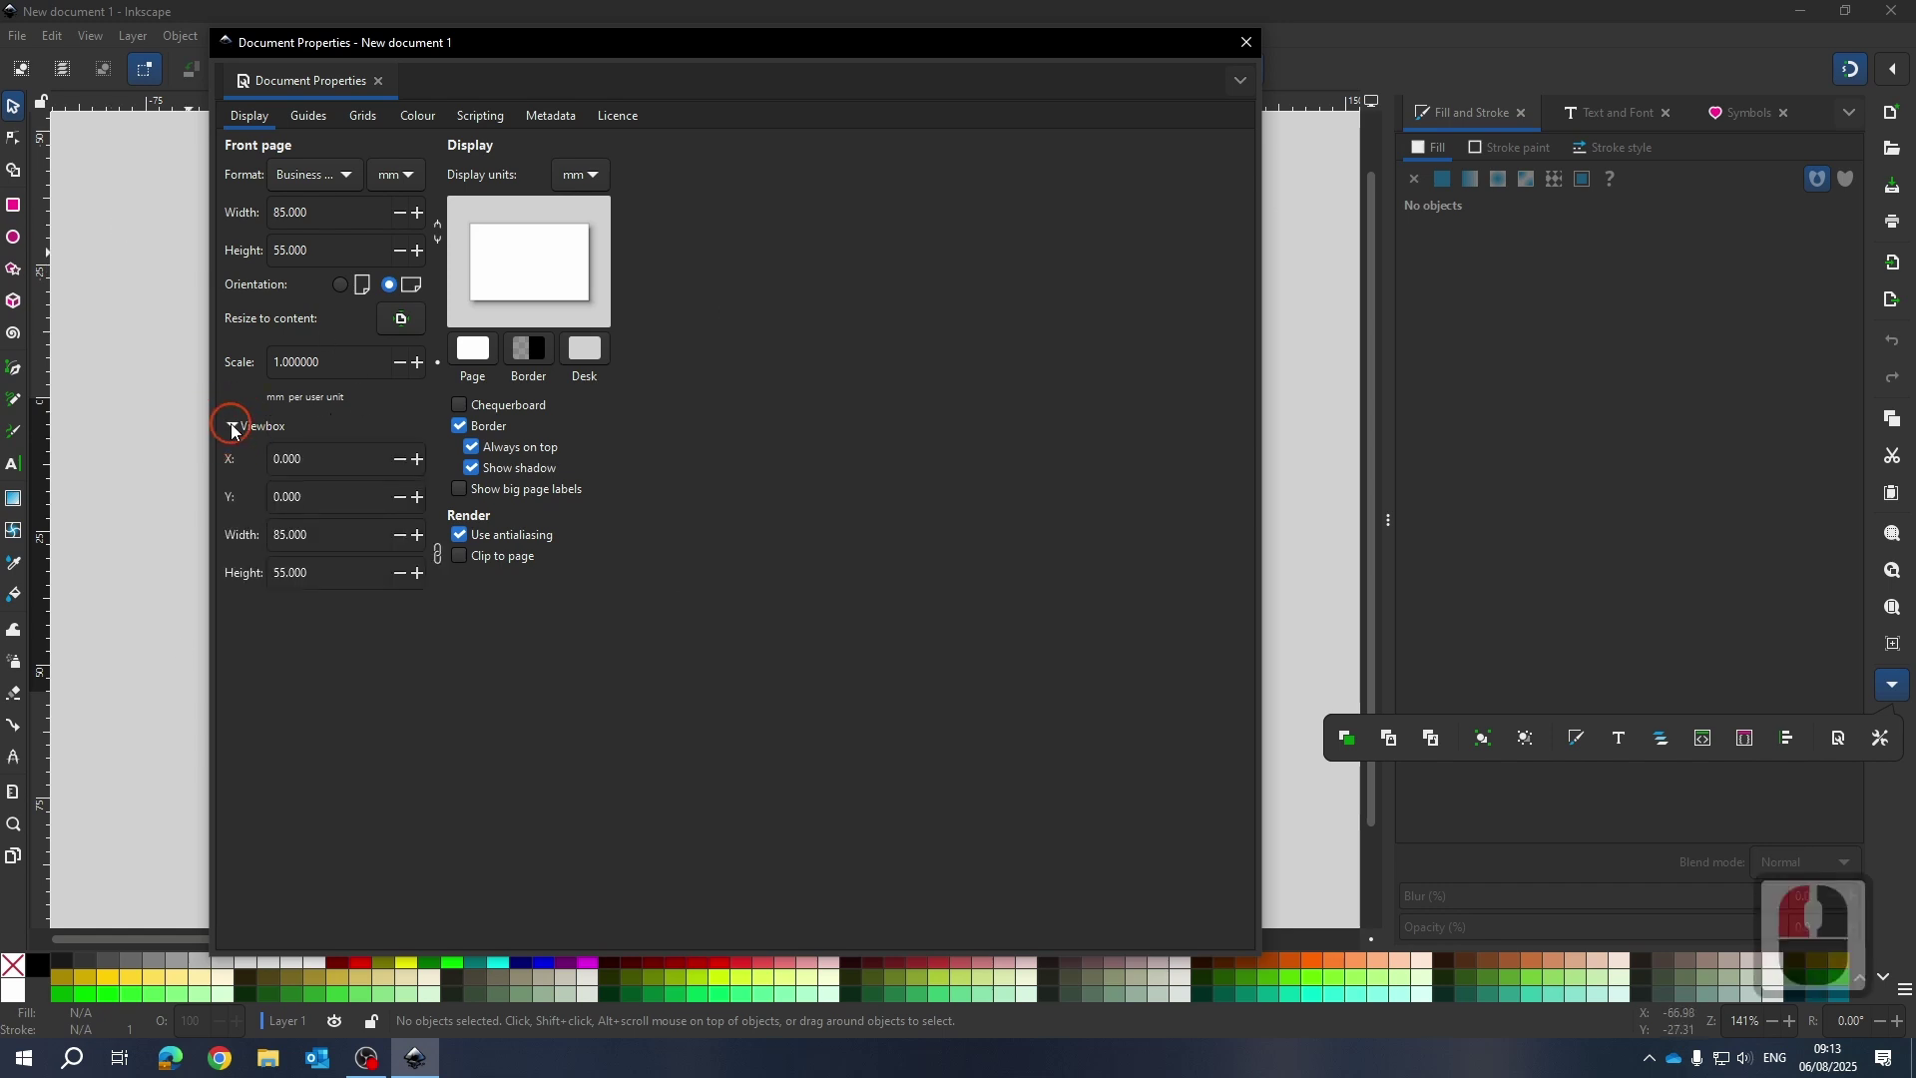
{"action": "left_click", "coordinate": [231, 427]}
{"action": "left_click", "coordinate": [231, 427]}
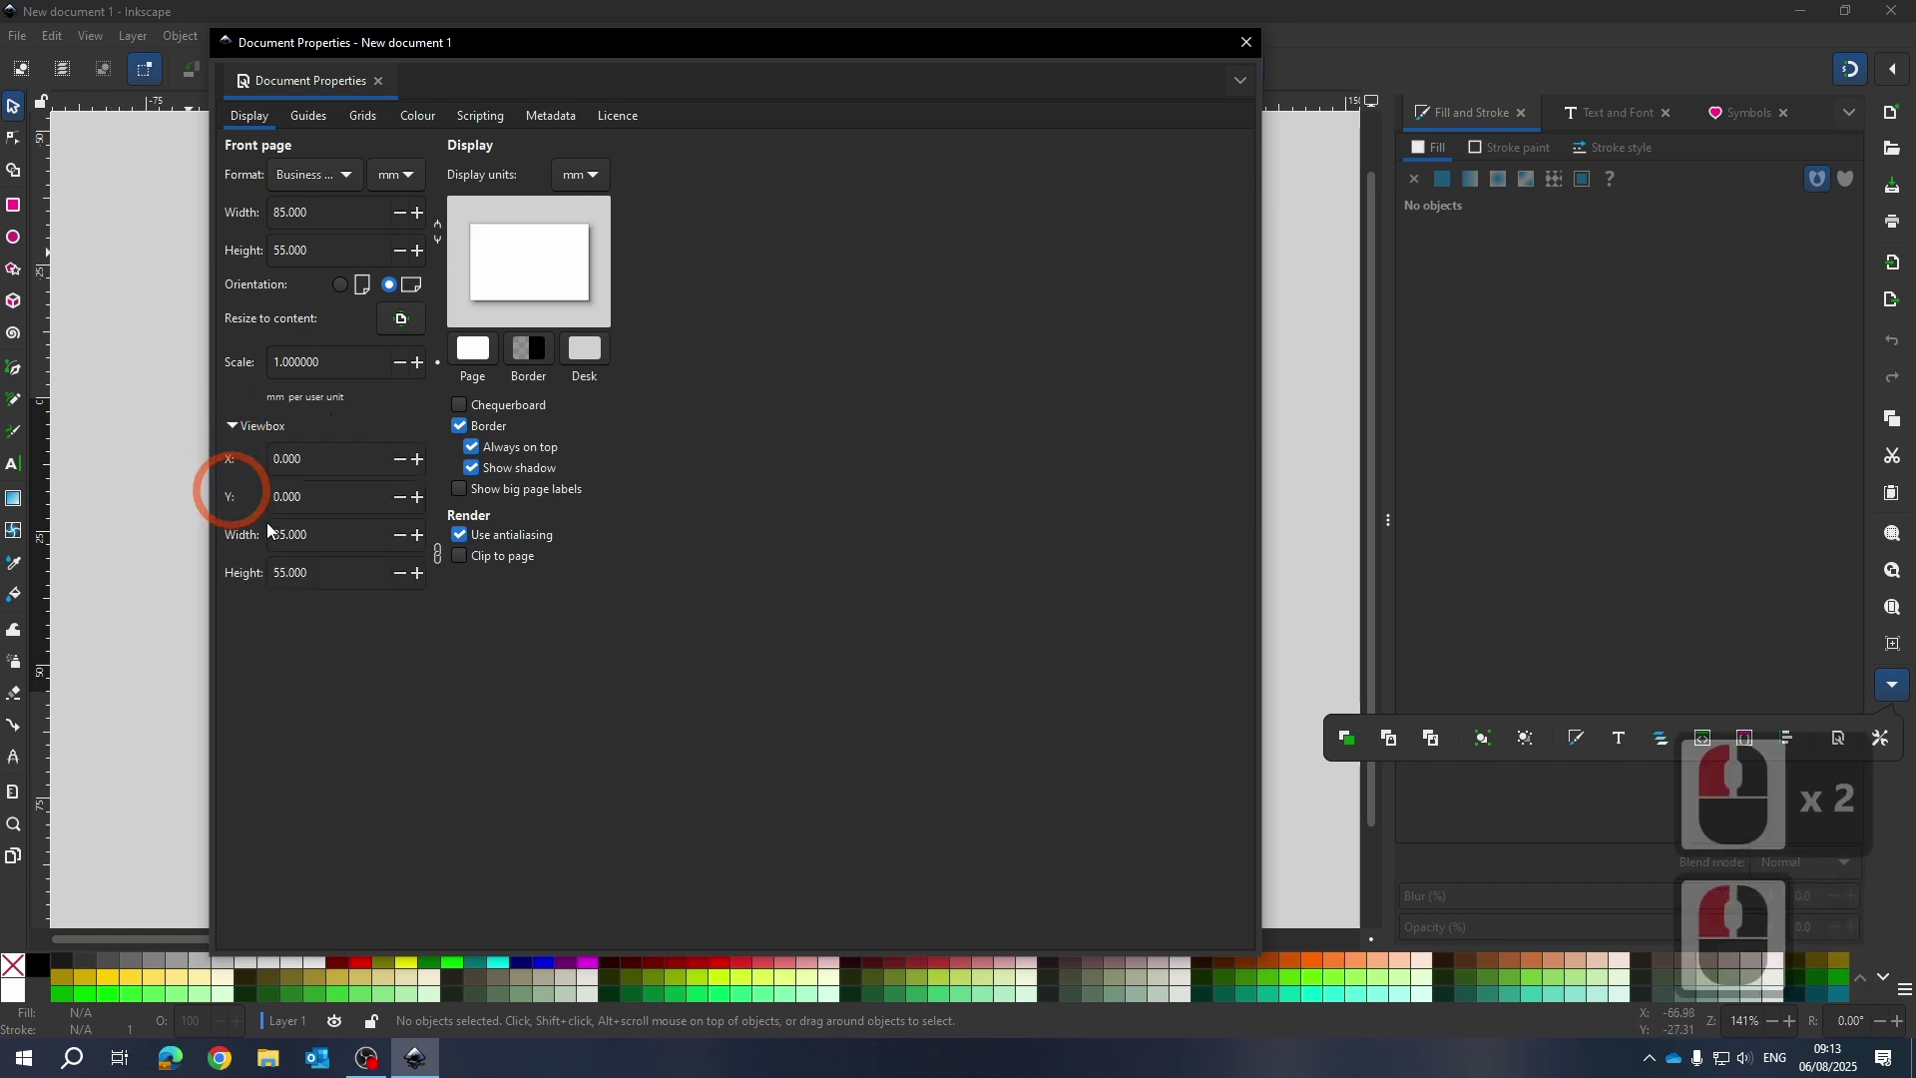
{"action": "left_click", "coordinate": [233, 427]}
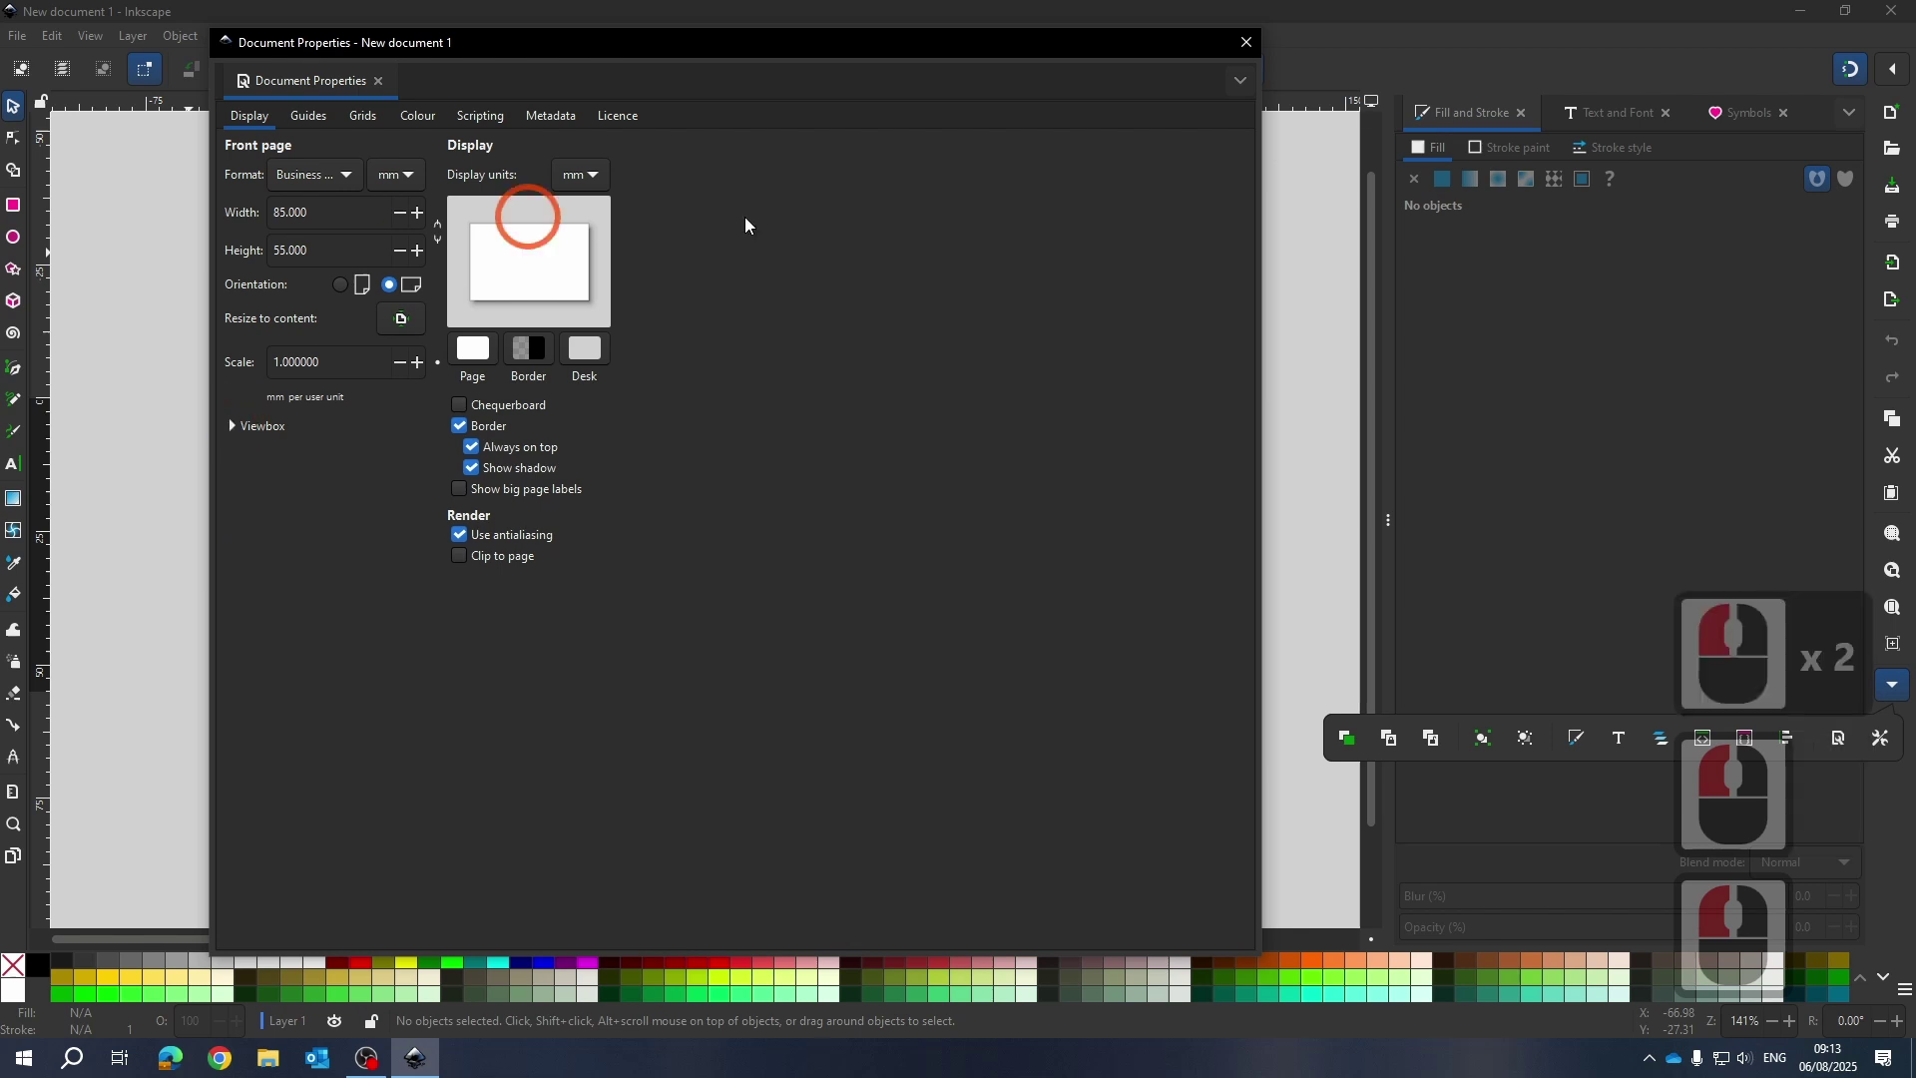
{"action": "left_click", "coordinate": [1247, 44]}
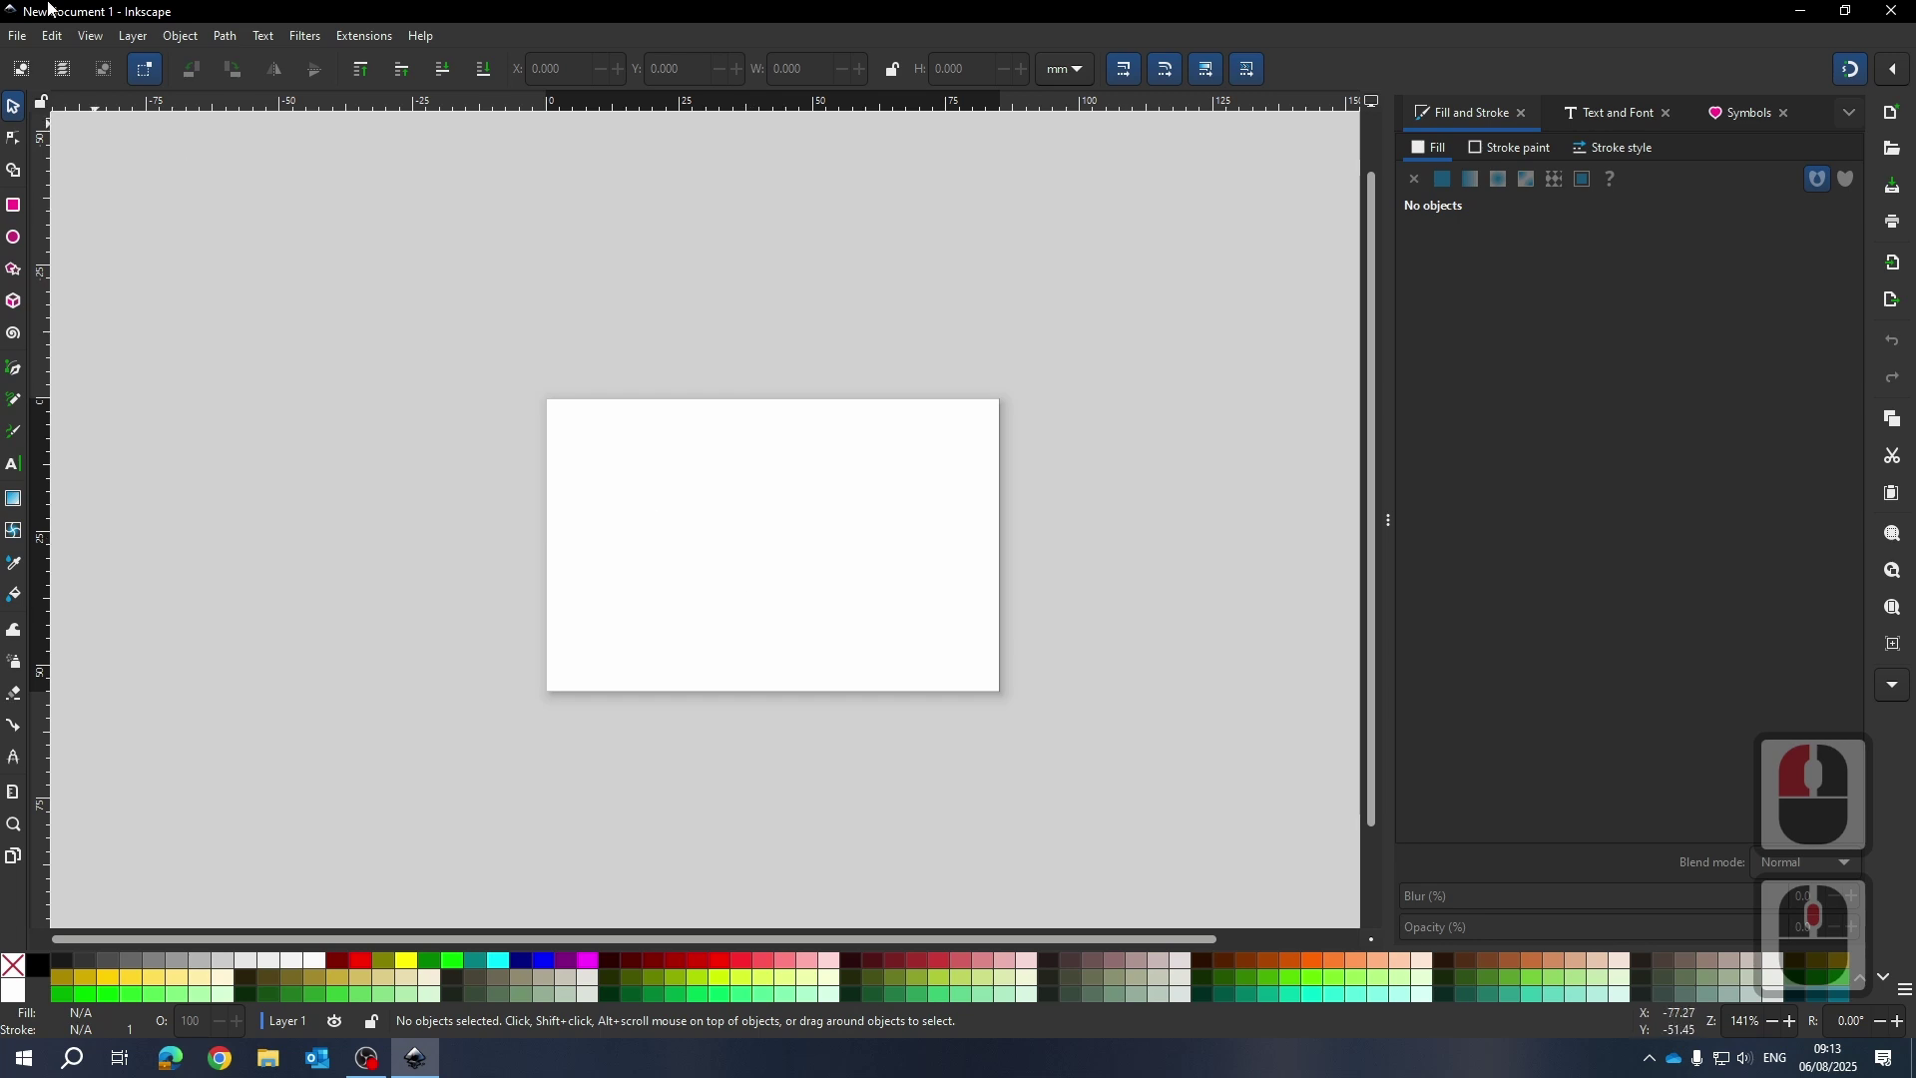
Create guides around the current page, and delete all guides again
{"action": "left_click", "coordinate": [54, 36]}
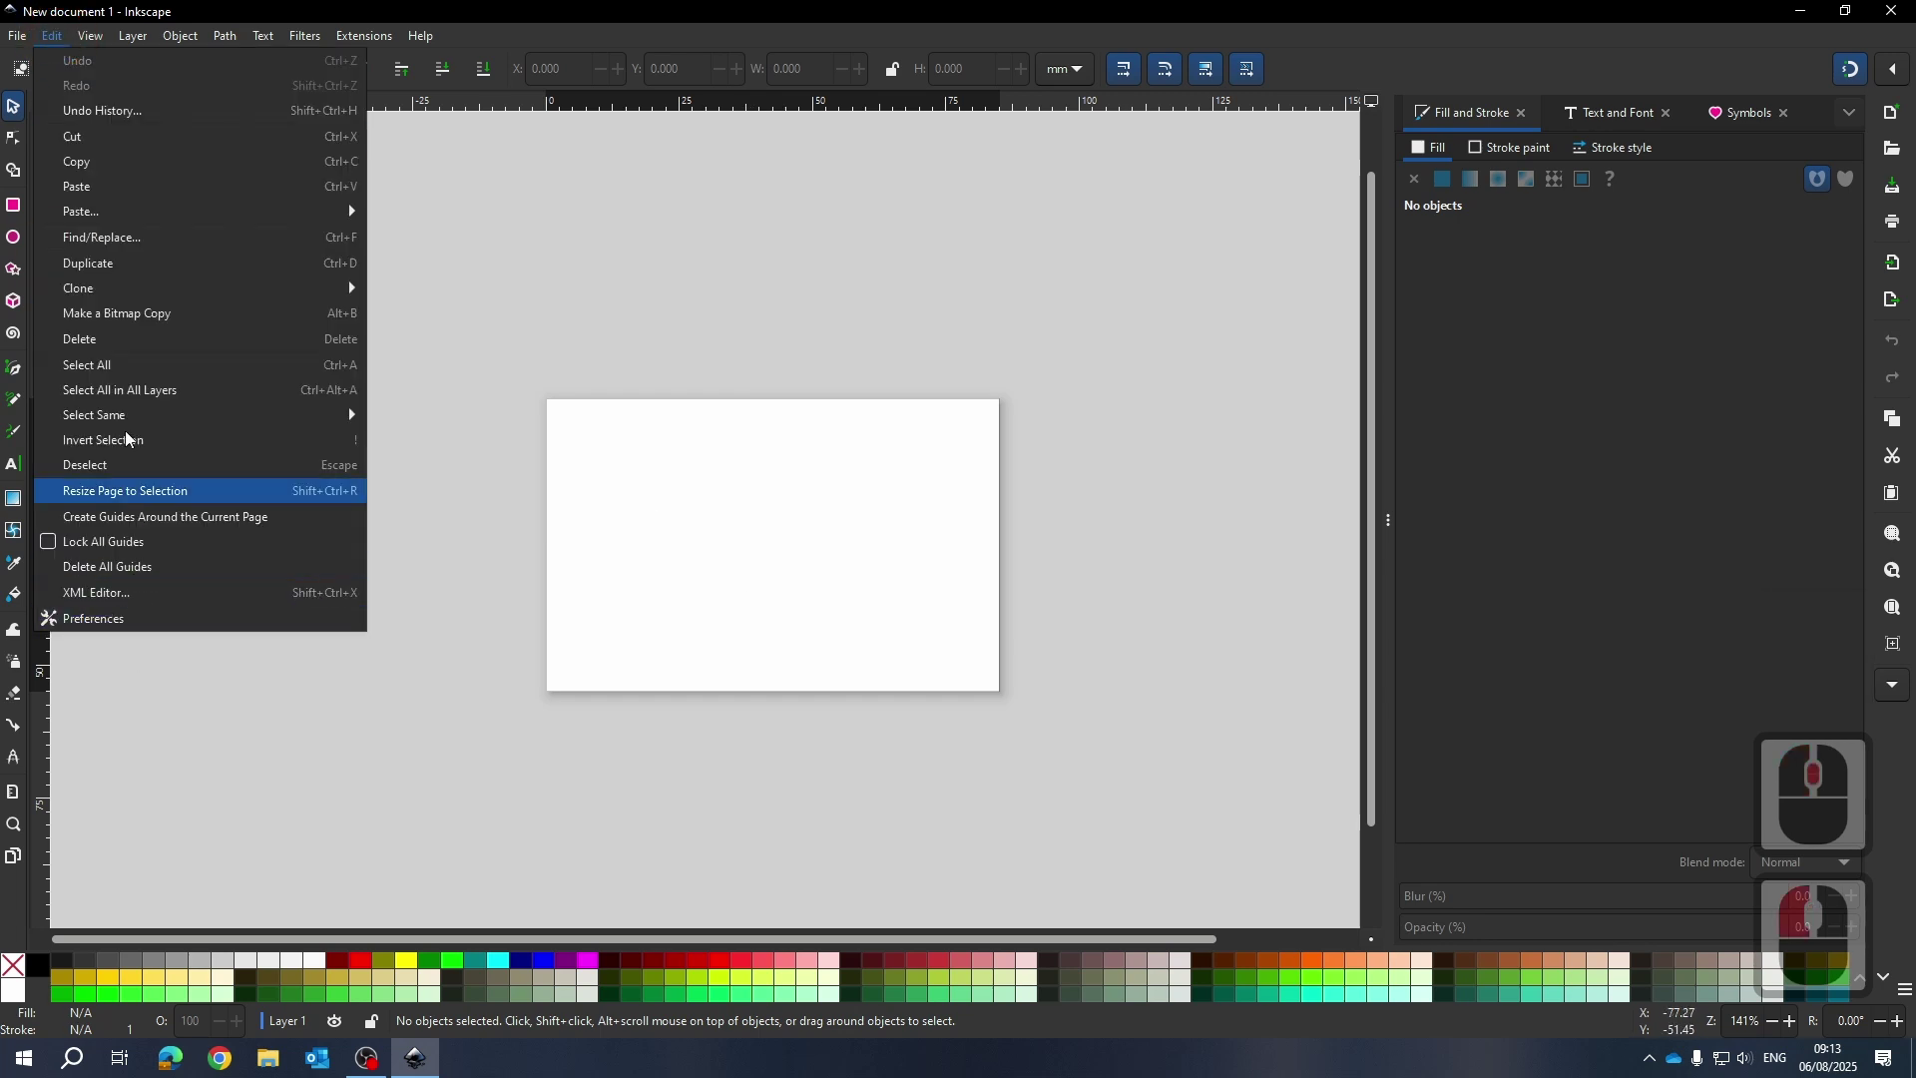
{"action": "left_click", "coordinate": [128, 517]}
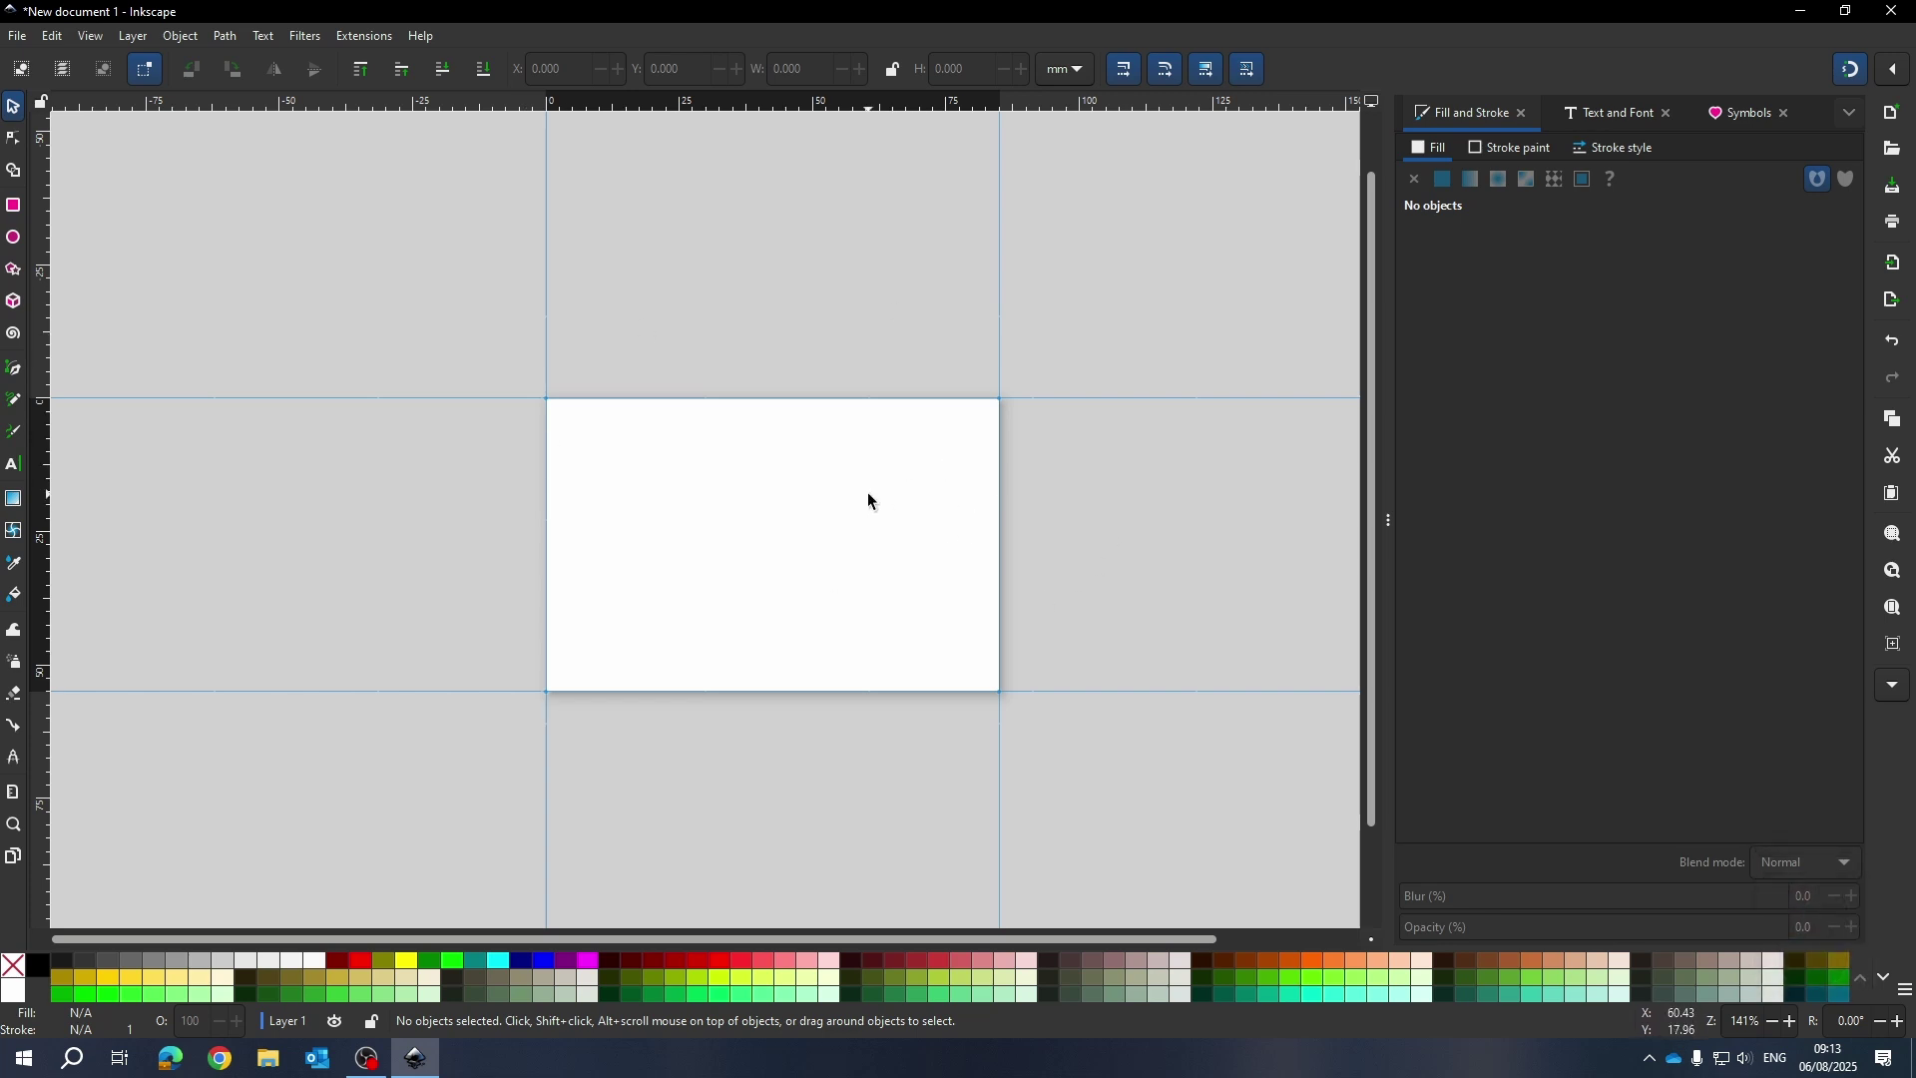
{"action": "scroll", "coordinate": [798, 494], "scroll_direction": "right", "scroll_amount": 2}
{"action": "left_click", "coordinate": [55, 36]}
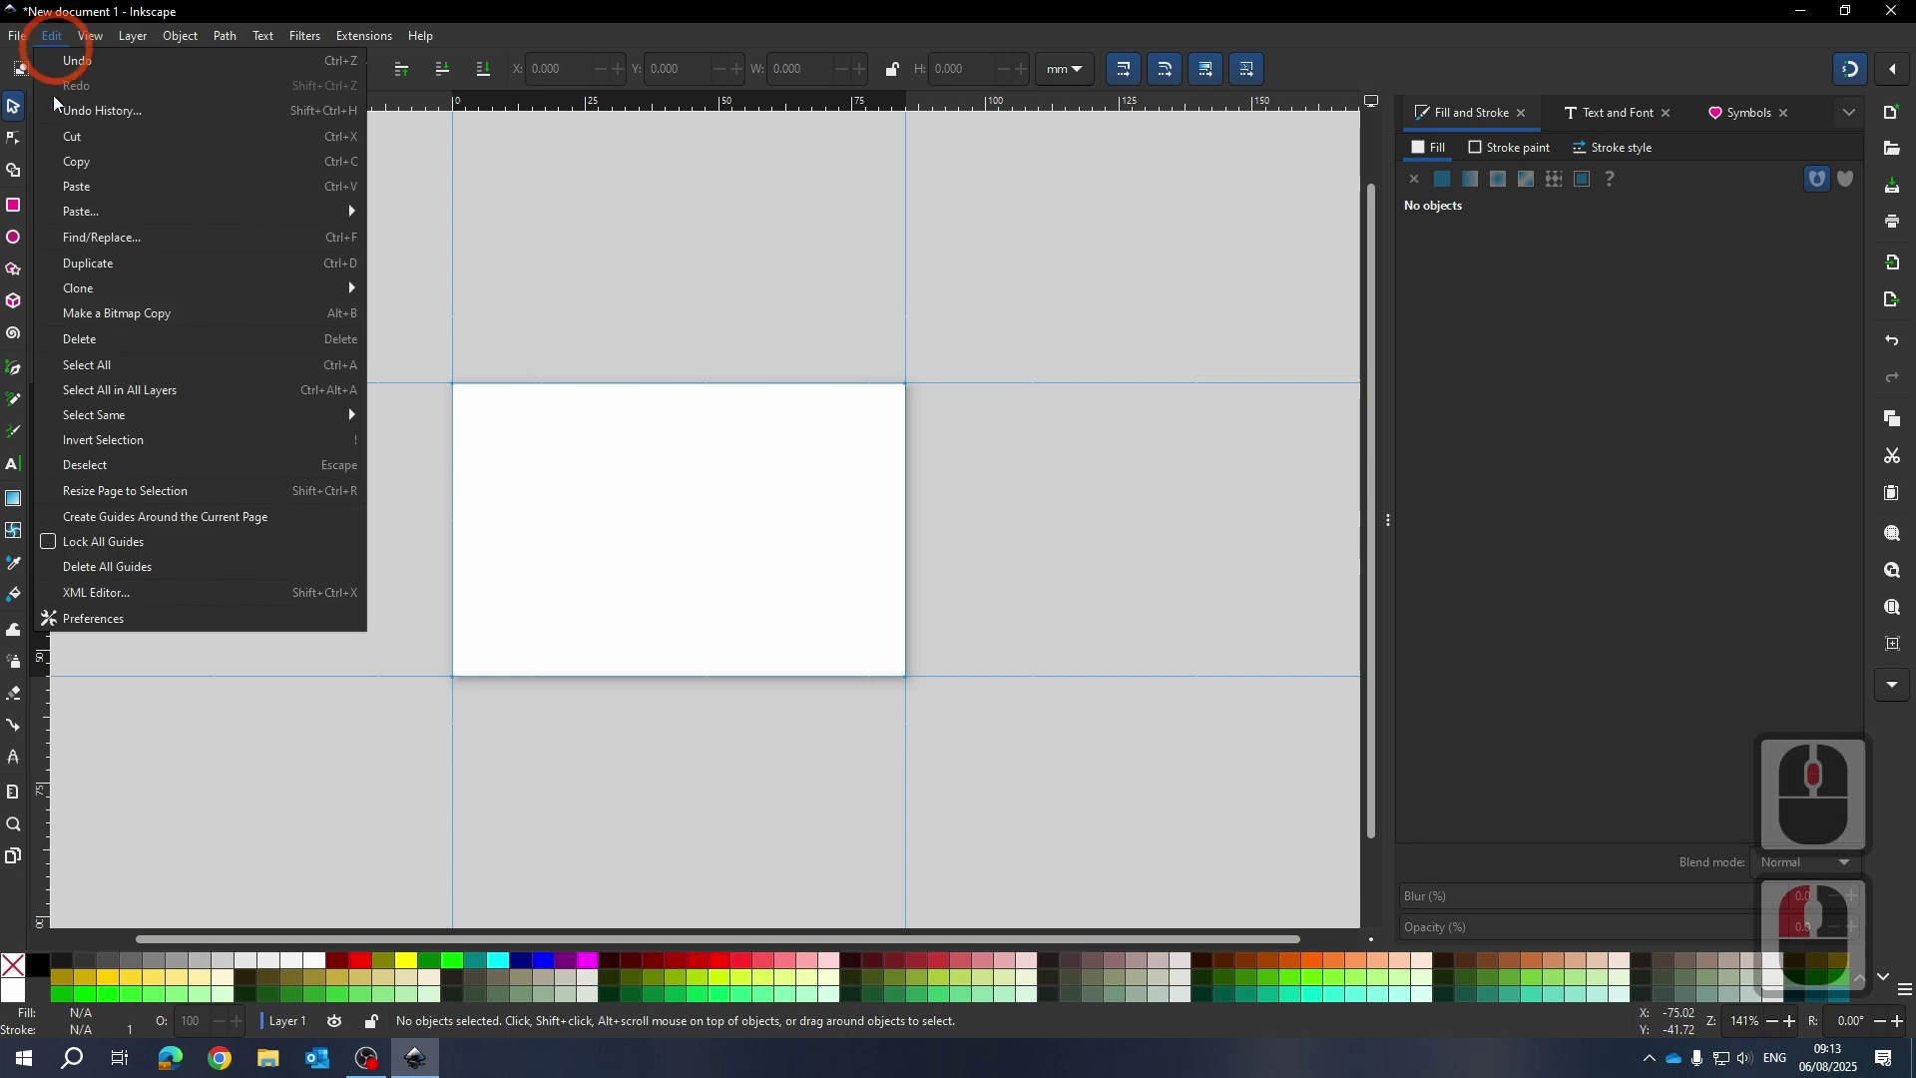
{"action": "left_click", "coordinate": [152, 571]}
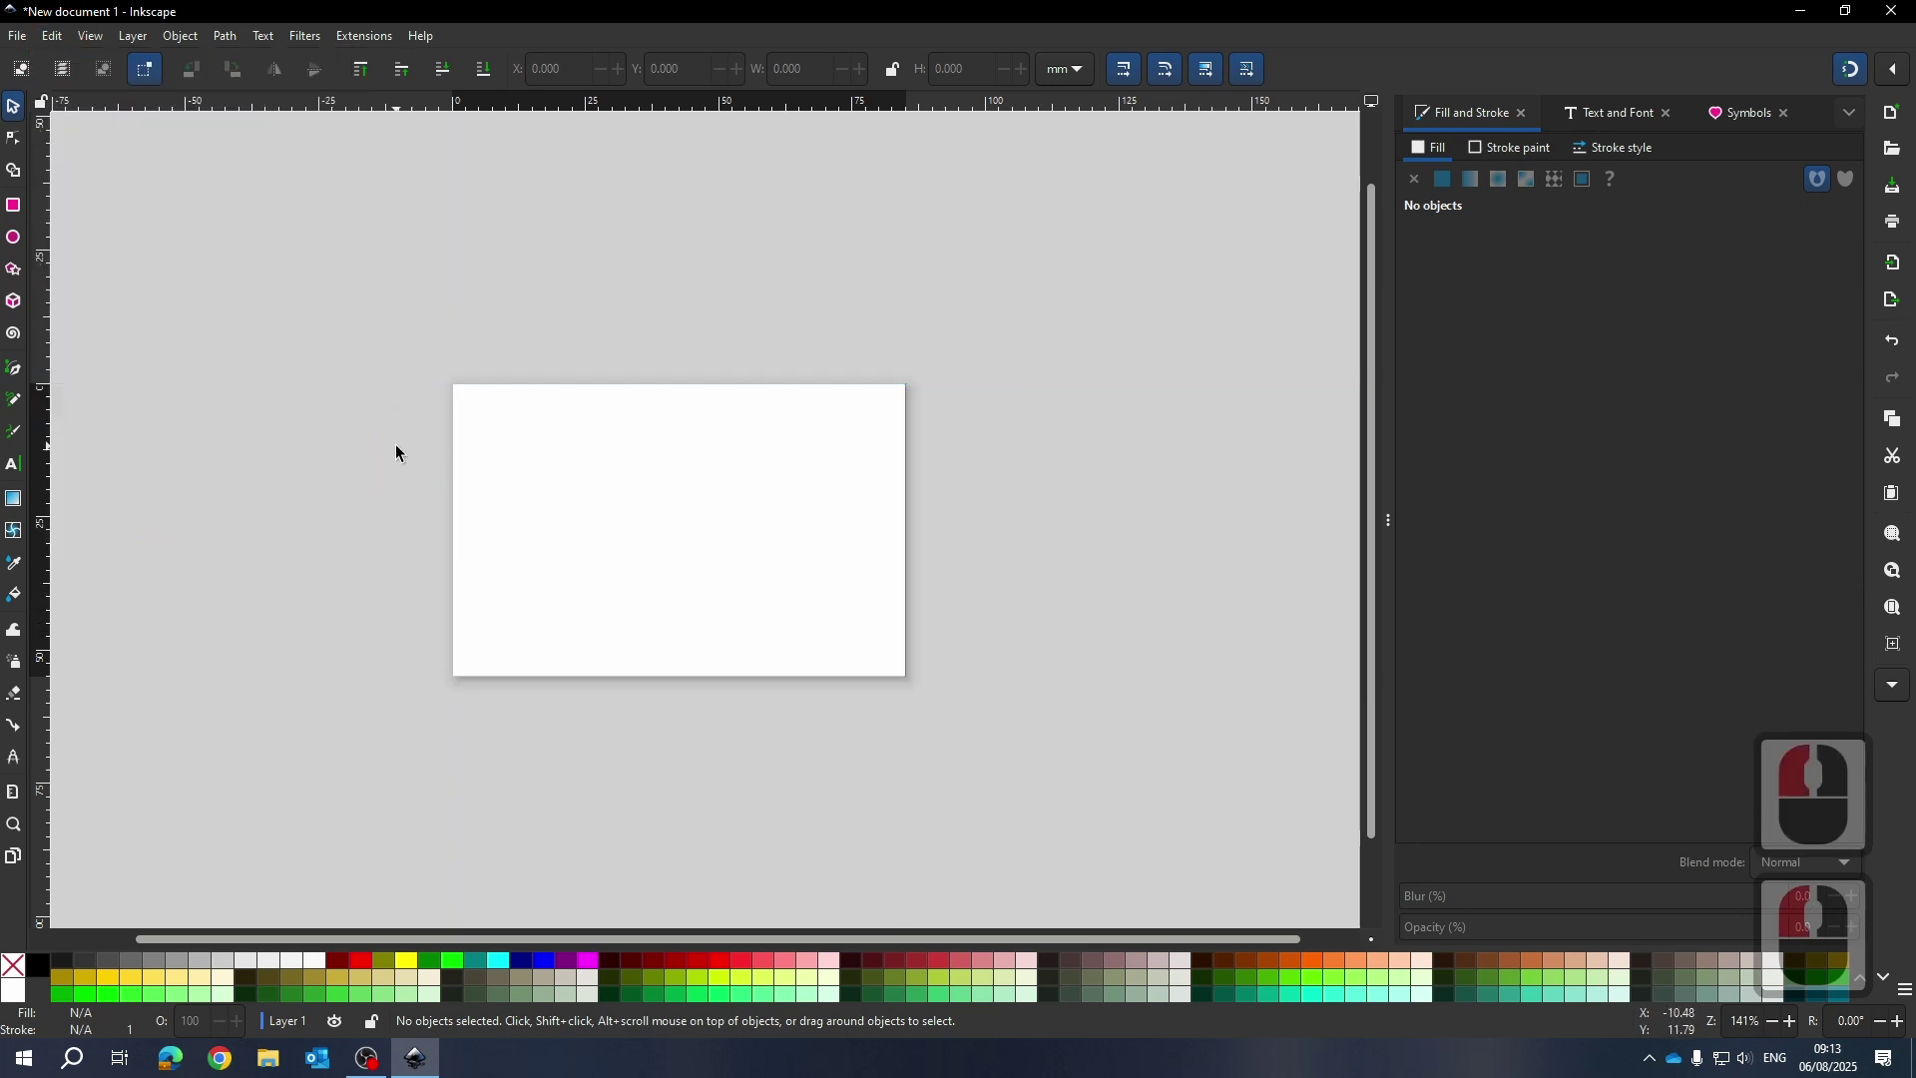
Show all symbol sets in the Symbols dialog
{"action": "scroll", "coordinate": [857, 478], "scroll_direction": "left", "scroll_amount": 2}
{"action": "scroll", "coordinate": [779, 517], "scroll_direction": "up", "scroll_amount": 3}
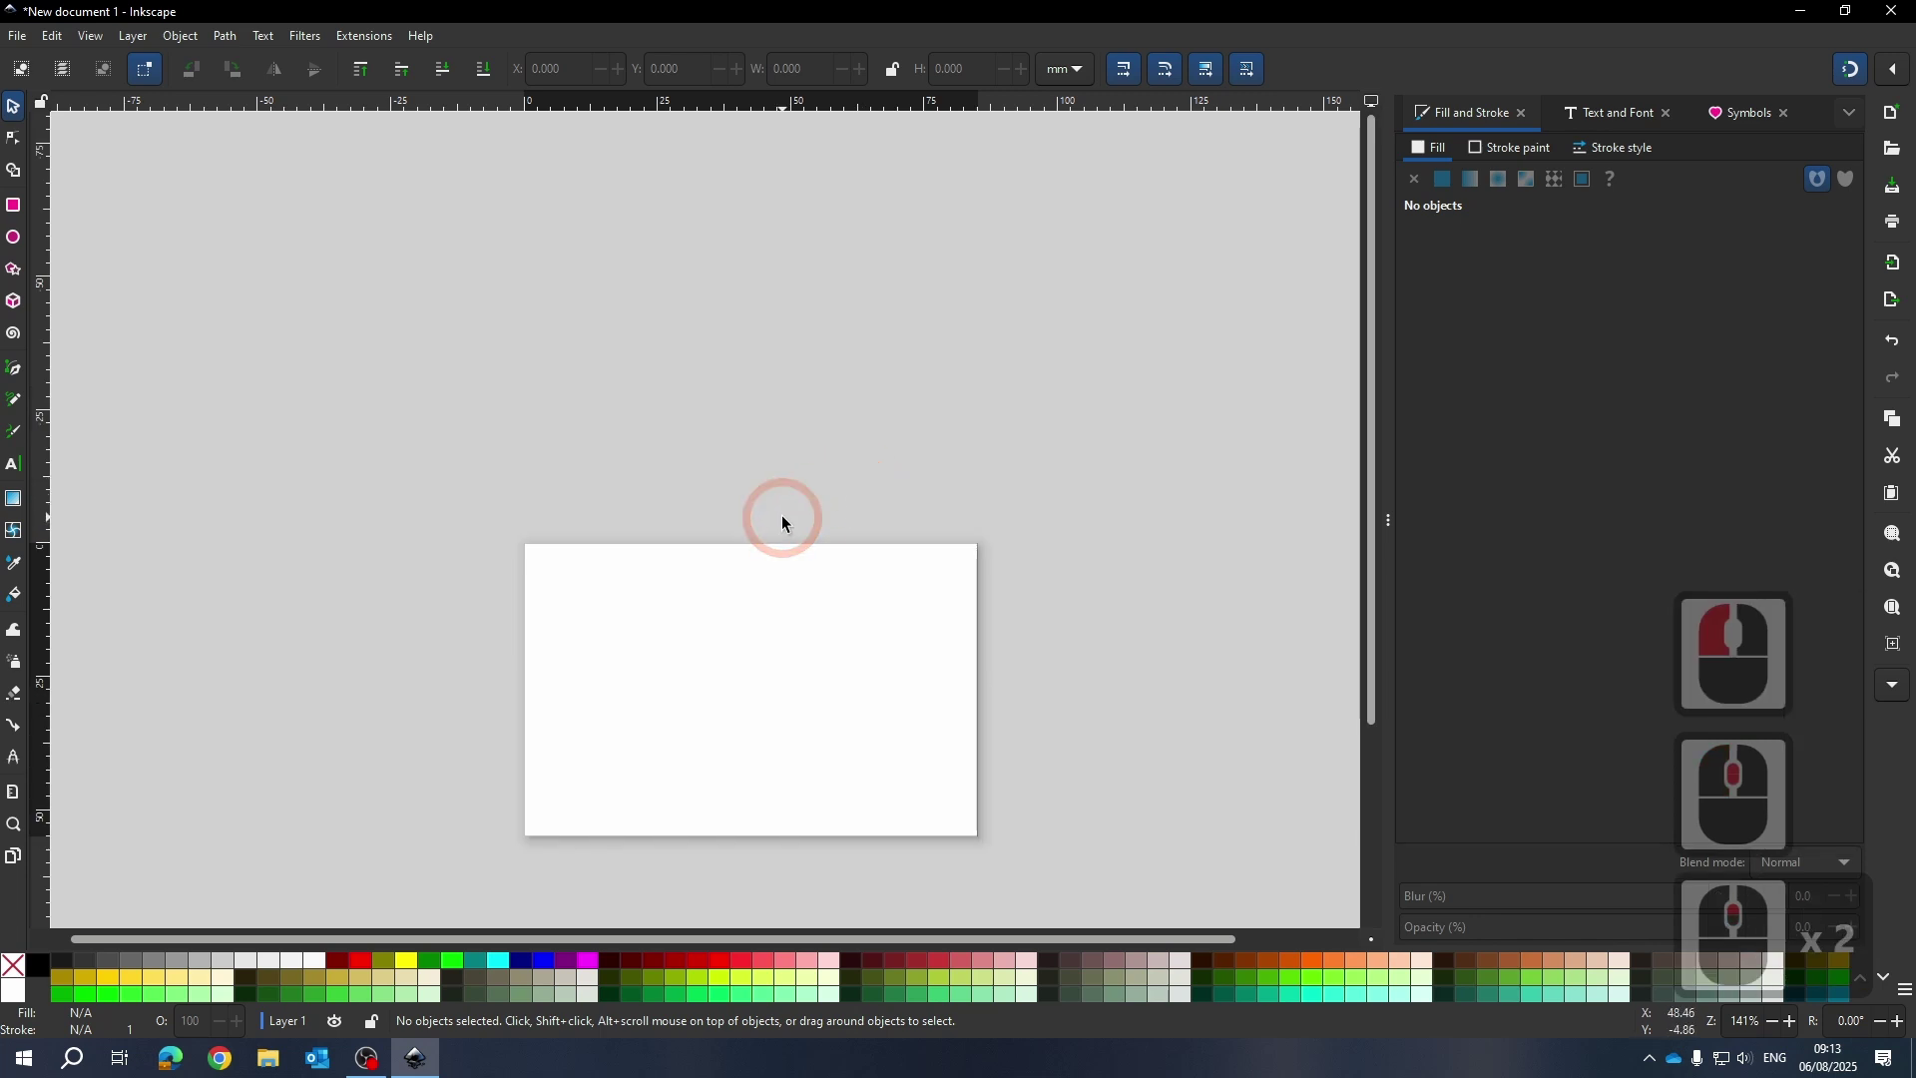
{"action": "scroll", "coordinate": [1025, 662], "scroll_direction": "down", "scroll_amount": 3}
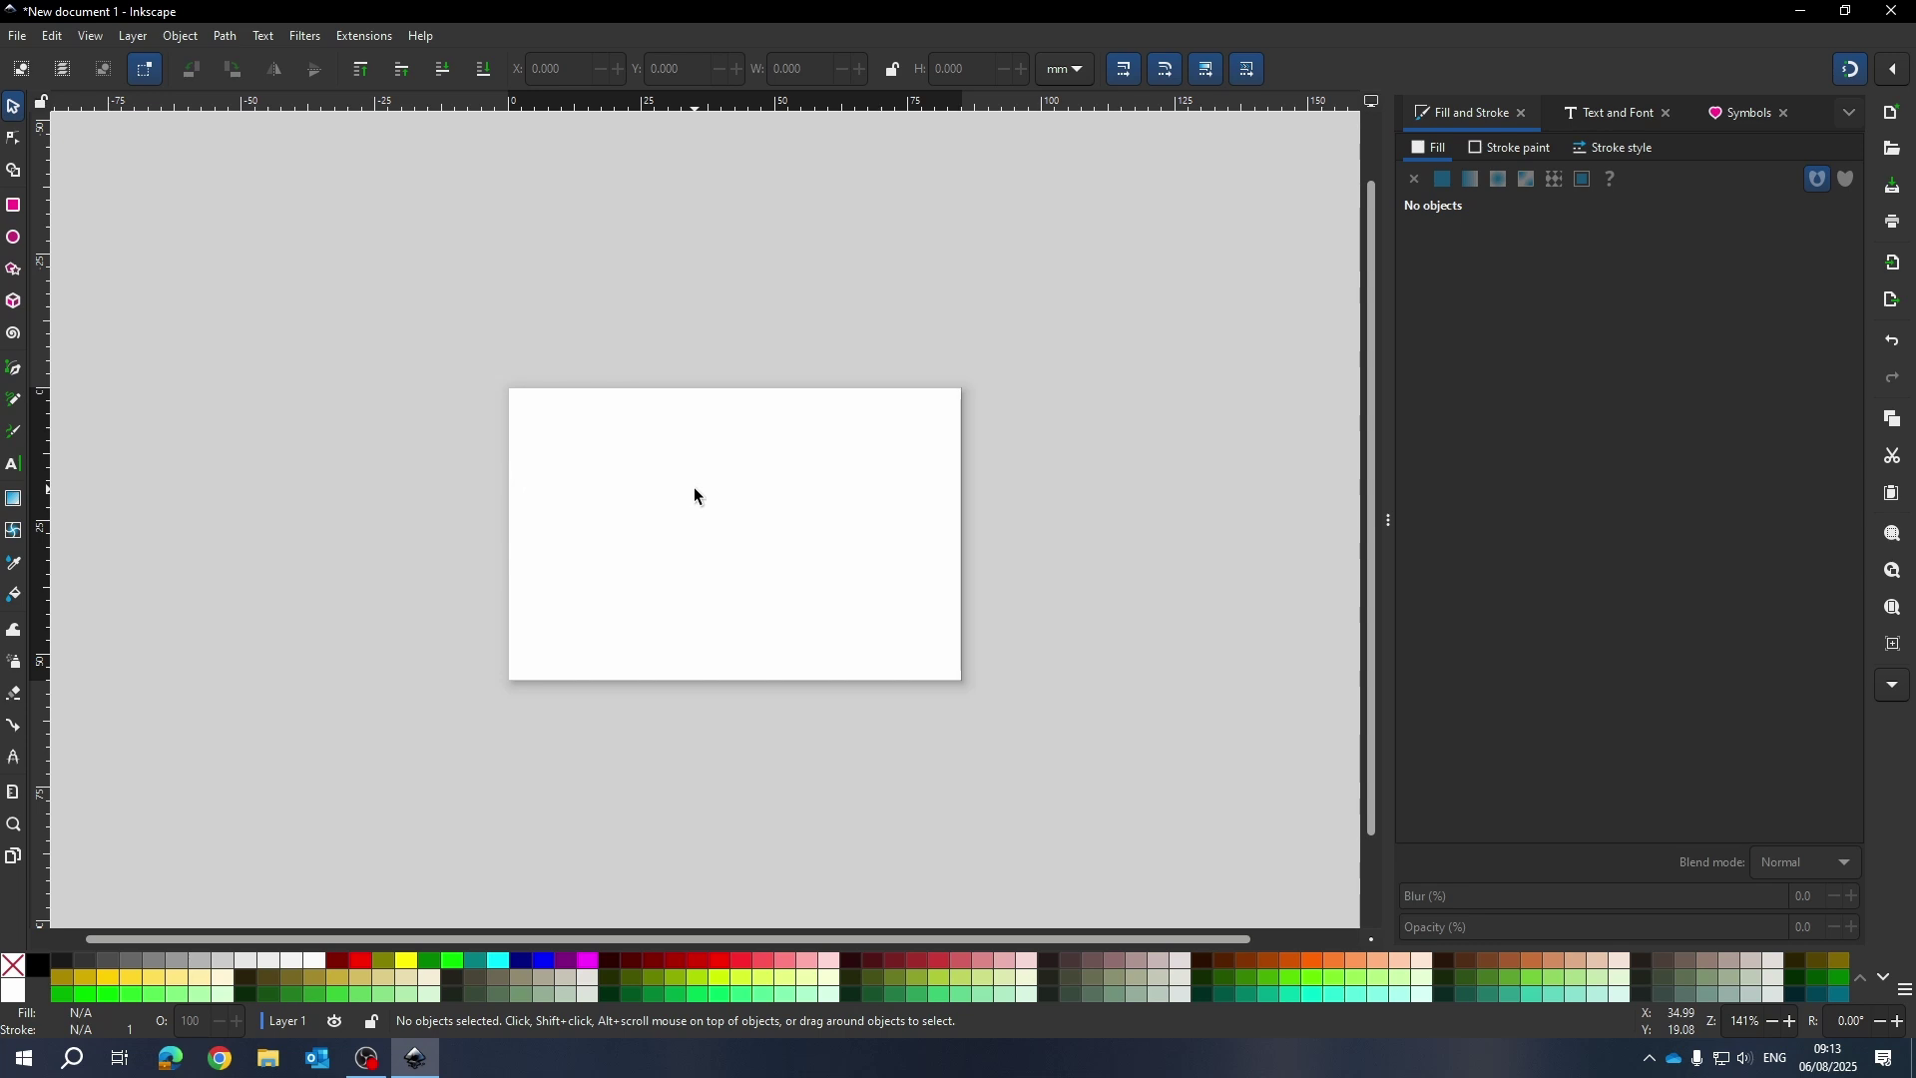
{"action": "left_click", "coordinate": [1747, 110]}
{"action": "left_click", "coordinate": [1721, 157]}
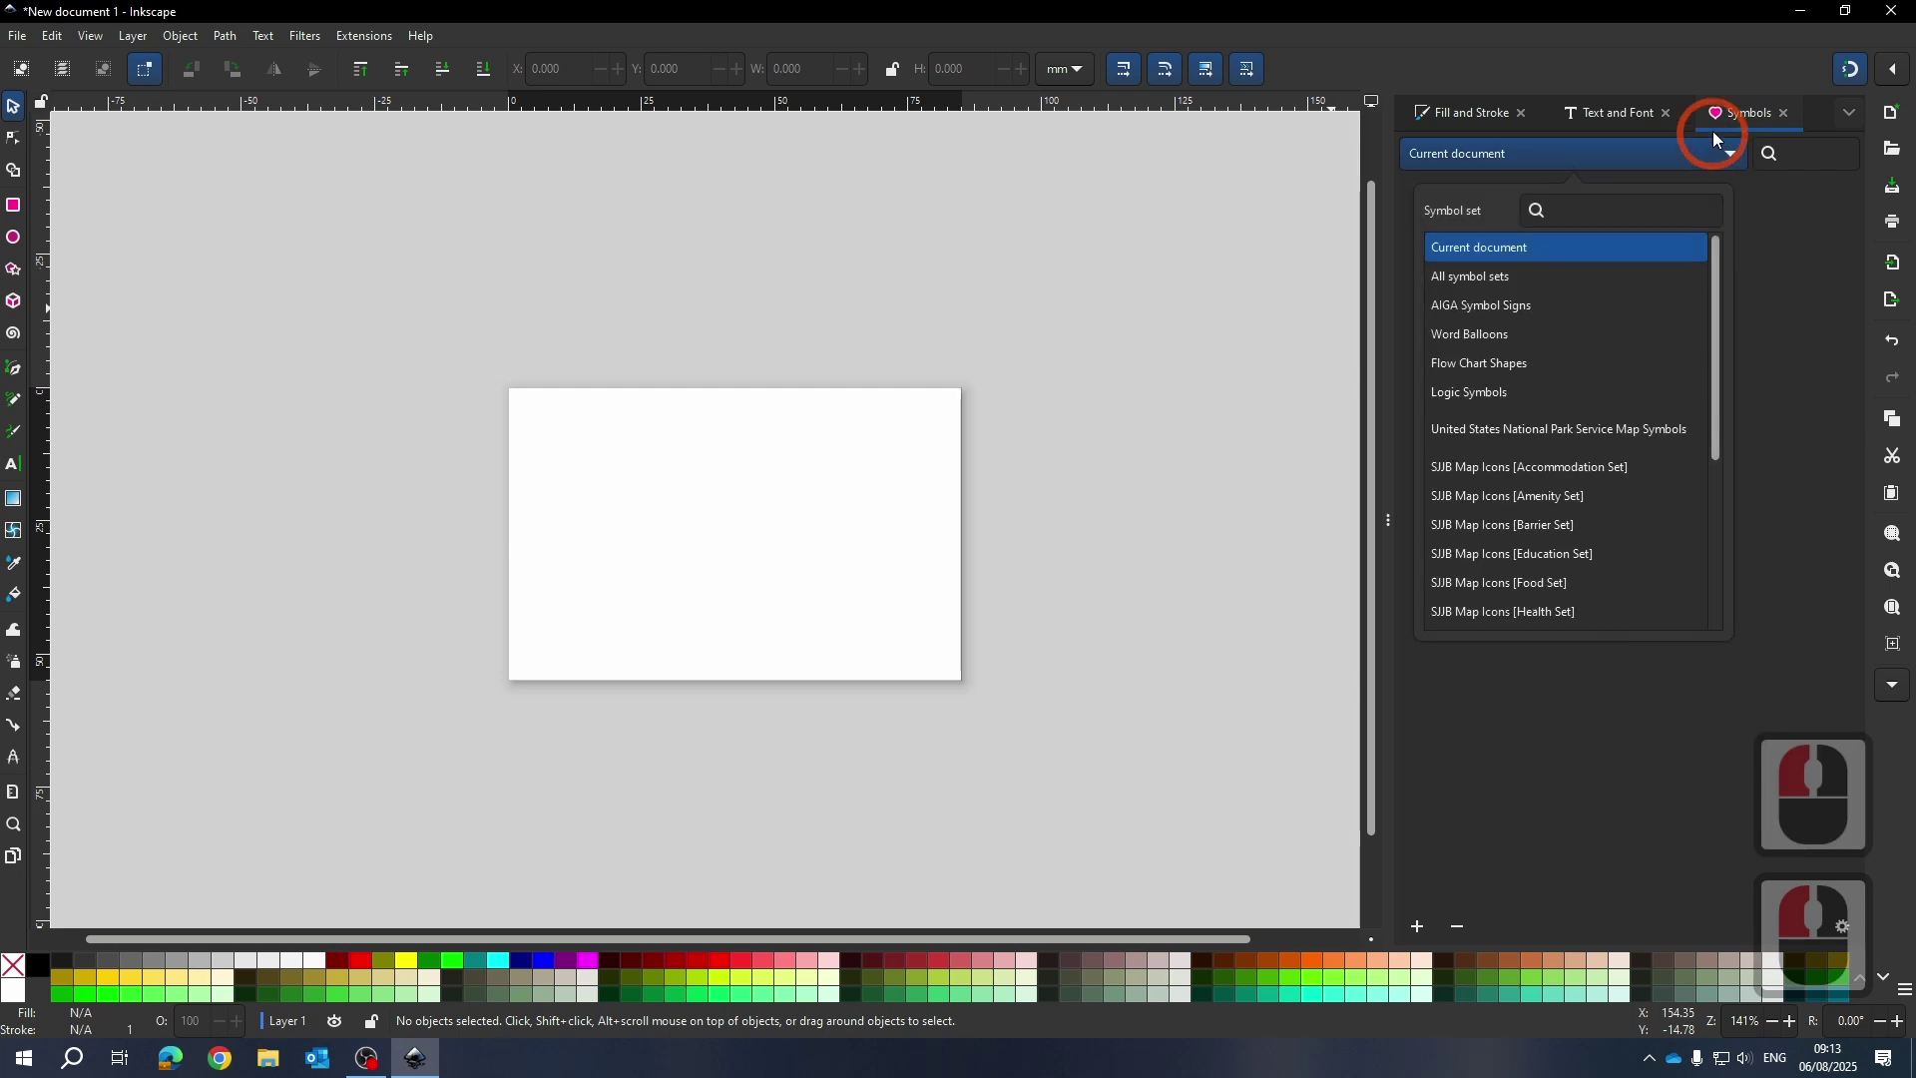
{"action": "left_click", "coordinate": [1497, 276]}
{"action": "left_click", "coordinate": [1479, 283]}
Browse the complete symbol library for icons suitable for the business card
{"action": "scroll", "coordinate": [1639, 465], "scroll_direction": "down", "scroll_amount": 10}
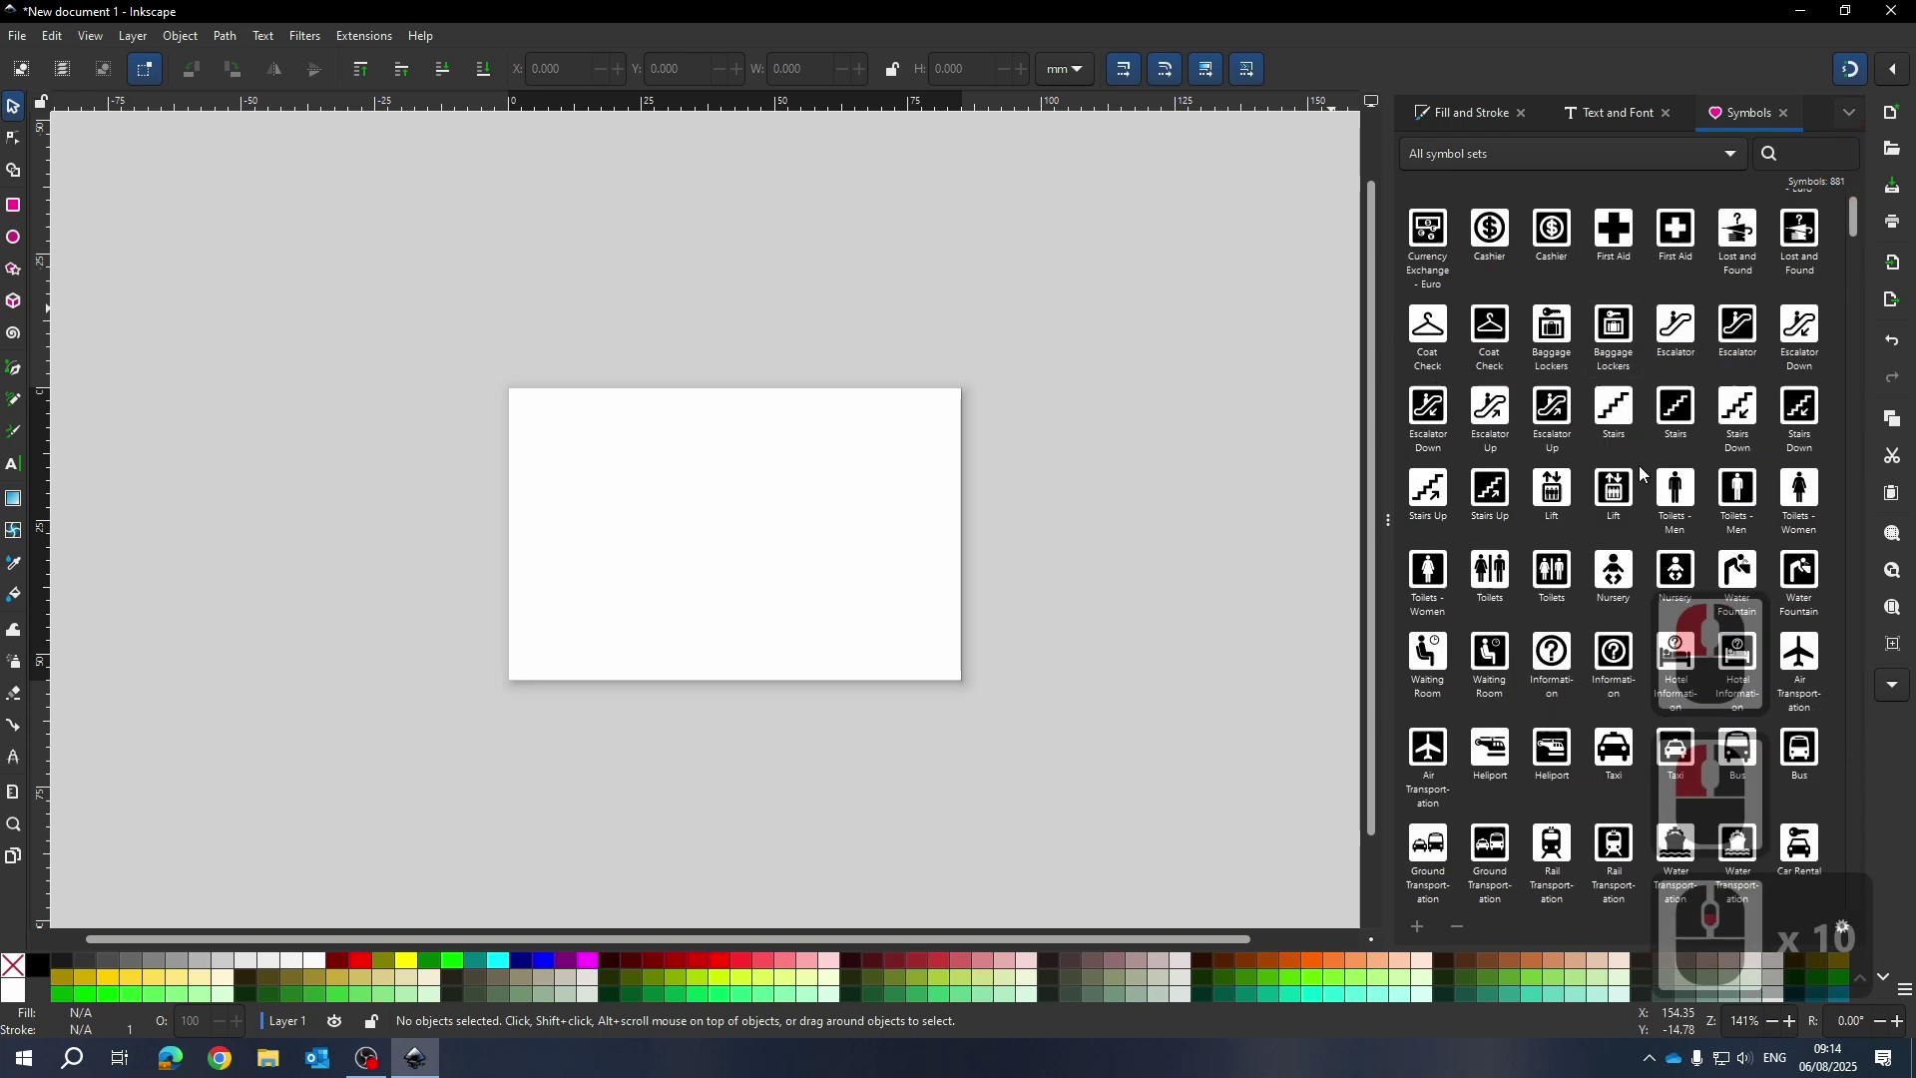
{"action": "scroll", "coordinate": [1638, 465], "scroll_direction": "down", "scroll_amount": 20}
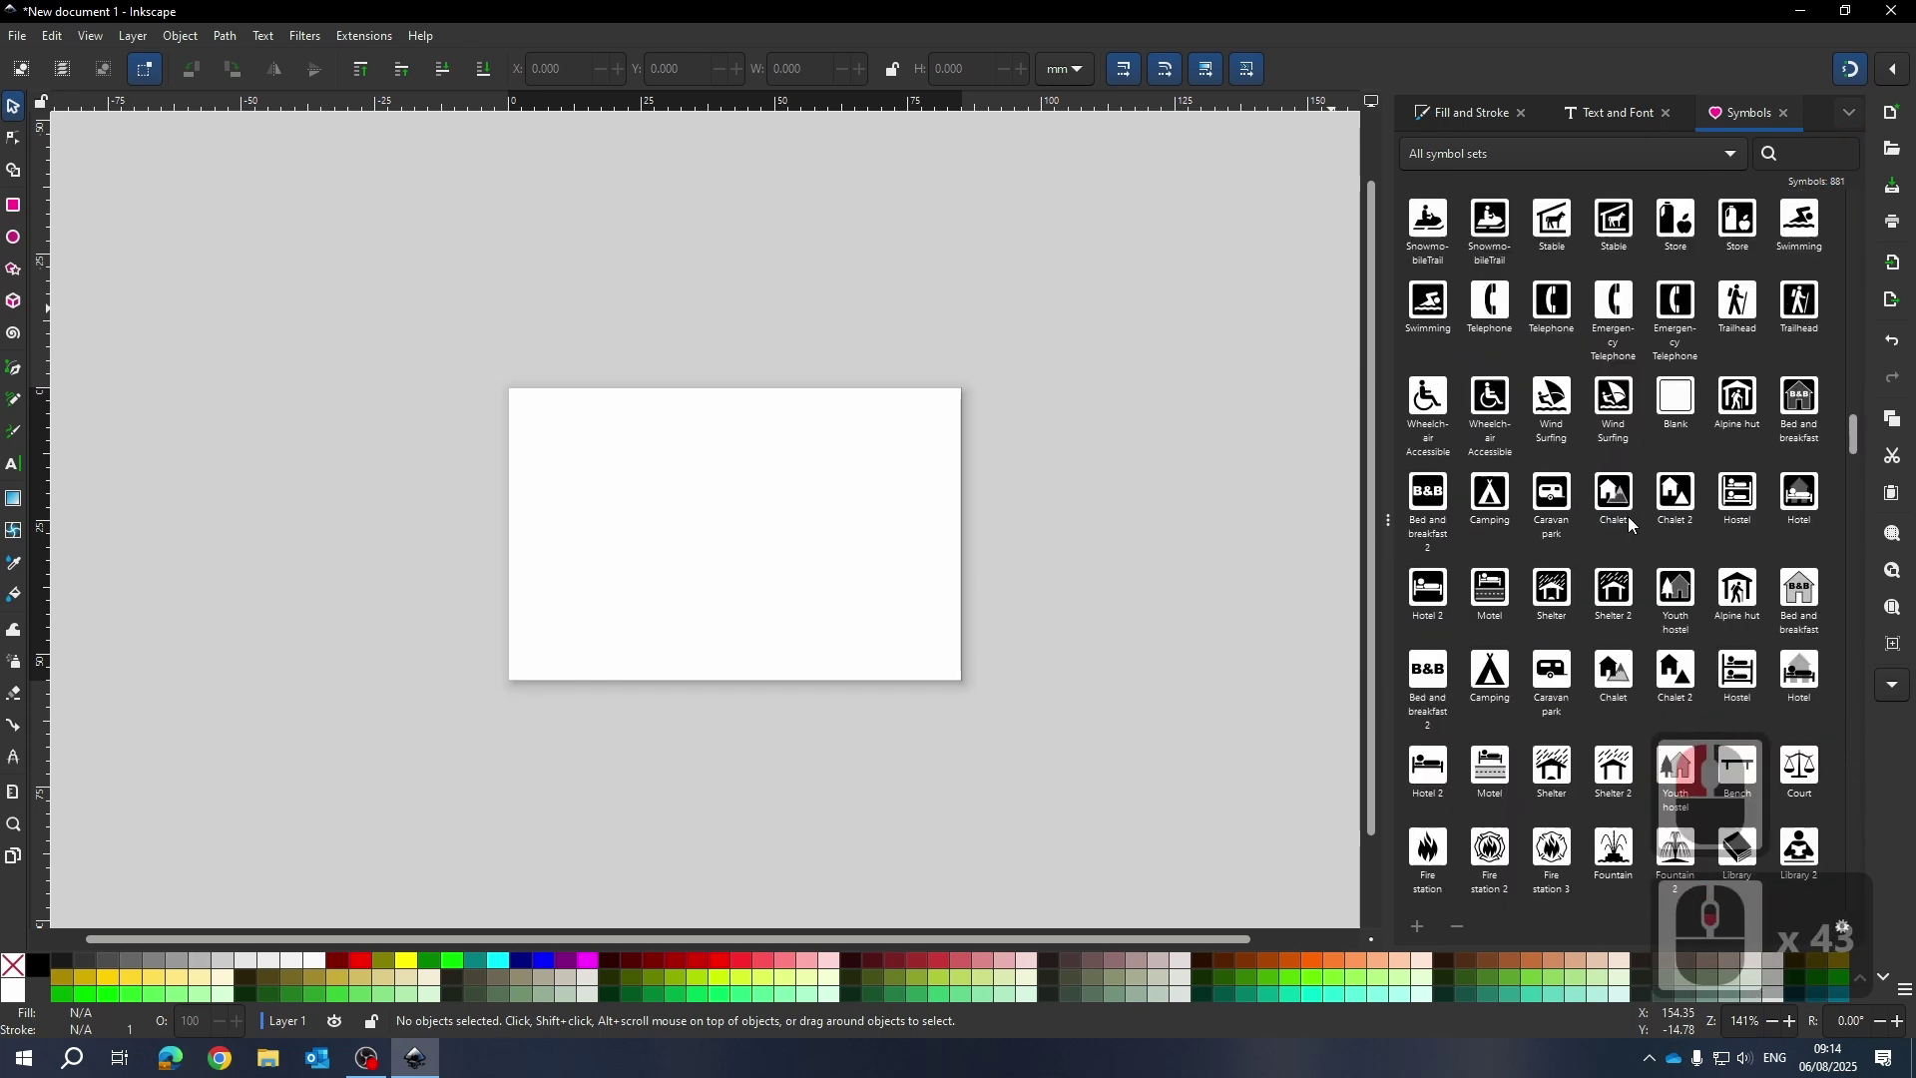
{"action": "scroll", "coordinate": [1626, 517], "scroll_direction": "down", "scroll_amount": 20}
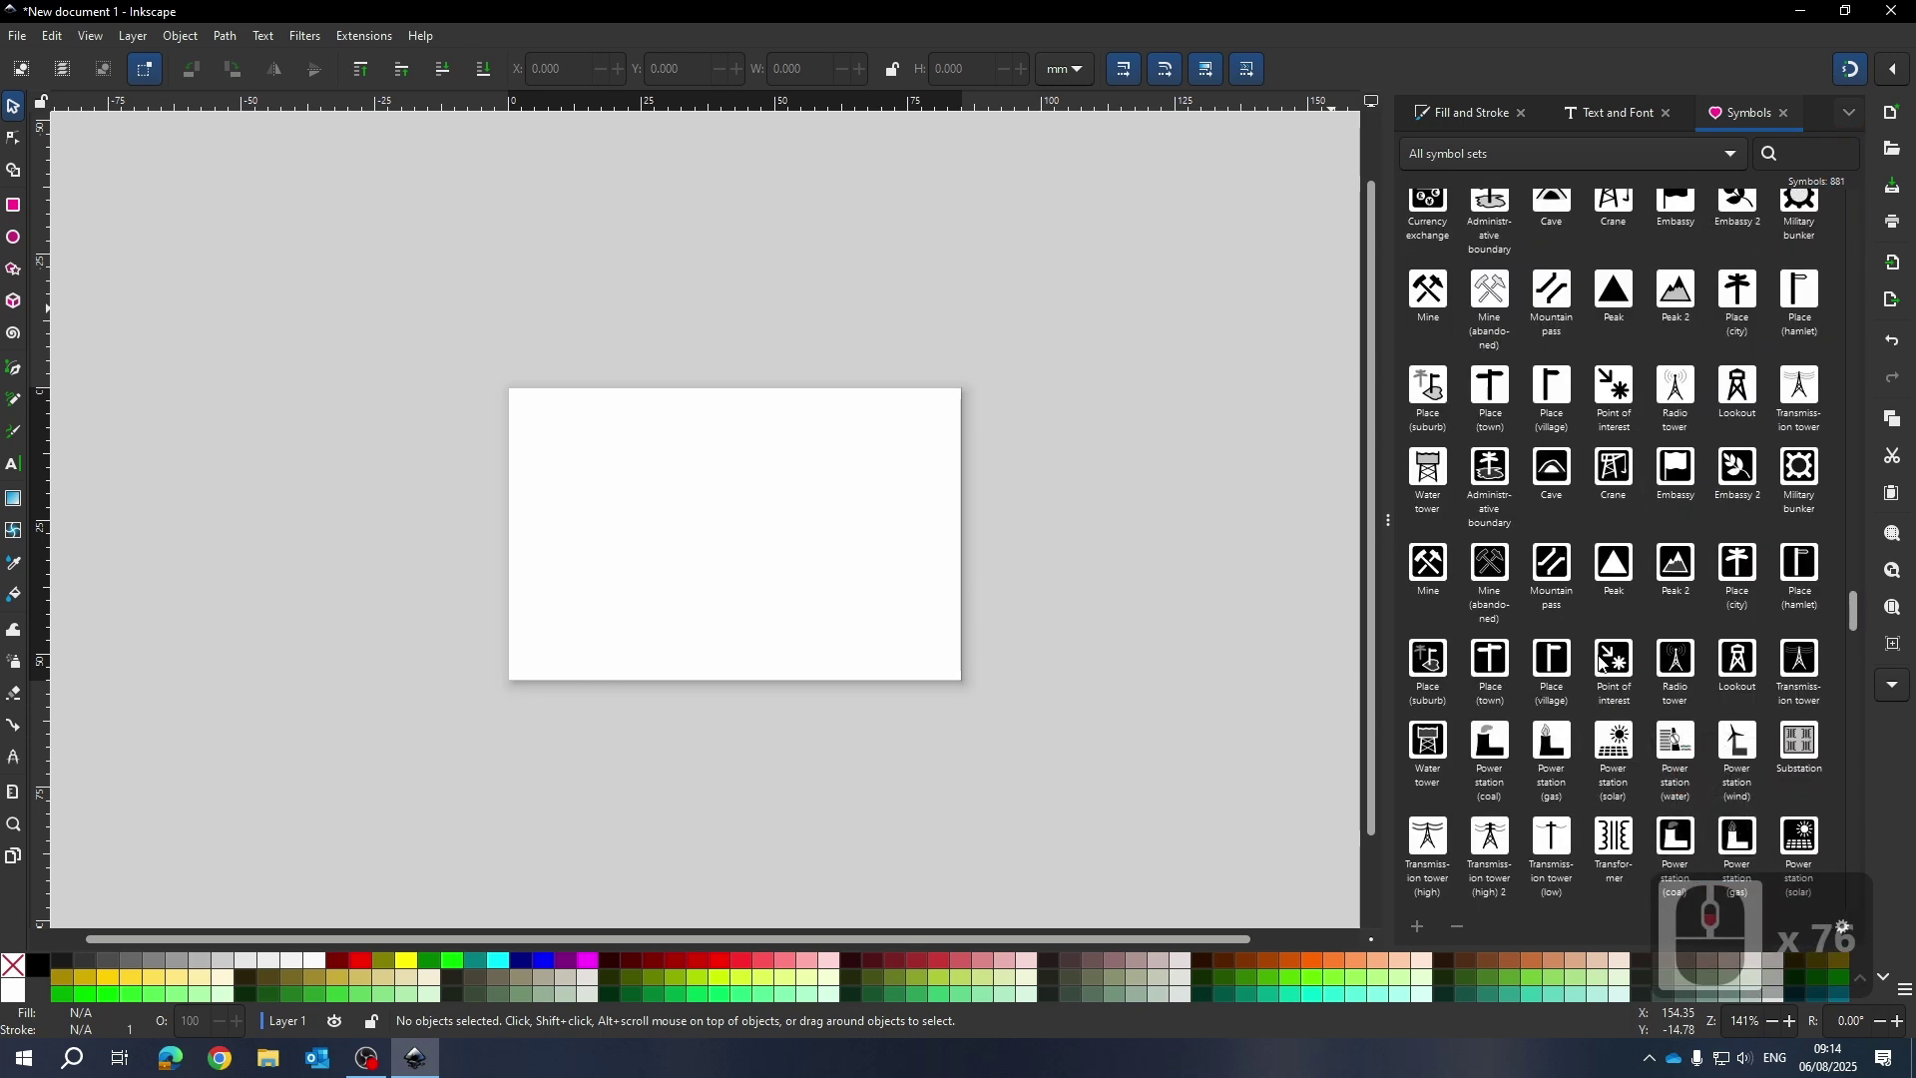
{"action": "scroll", "coordinate": [1600, 660], "scroll_direction": "down", "scroll_amount": 7}
{"action": "scroll", "coordinate": [1599, 664], "scroll_direction": "down", "scroll_amount": 20}
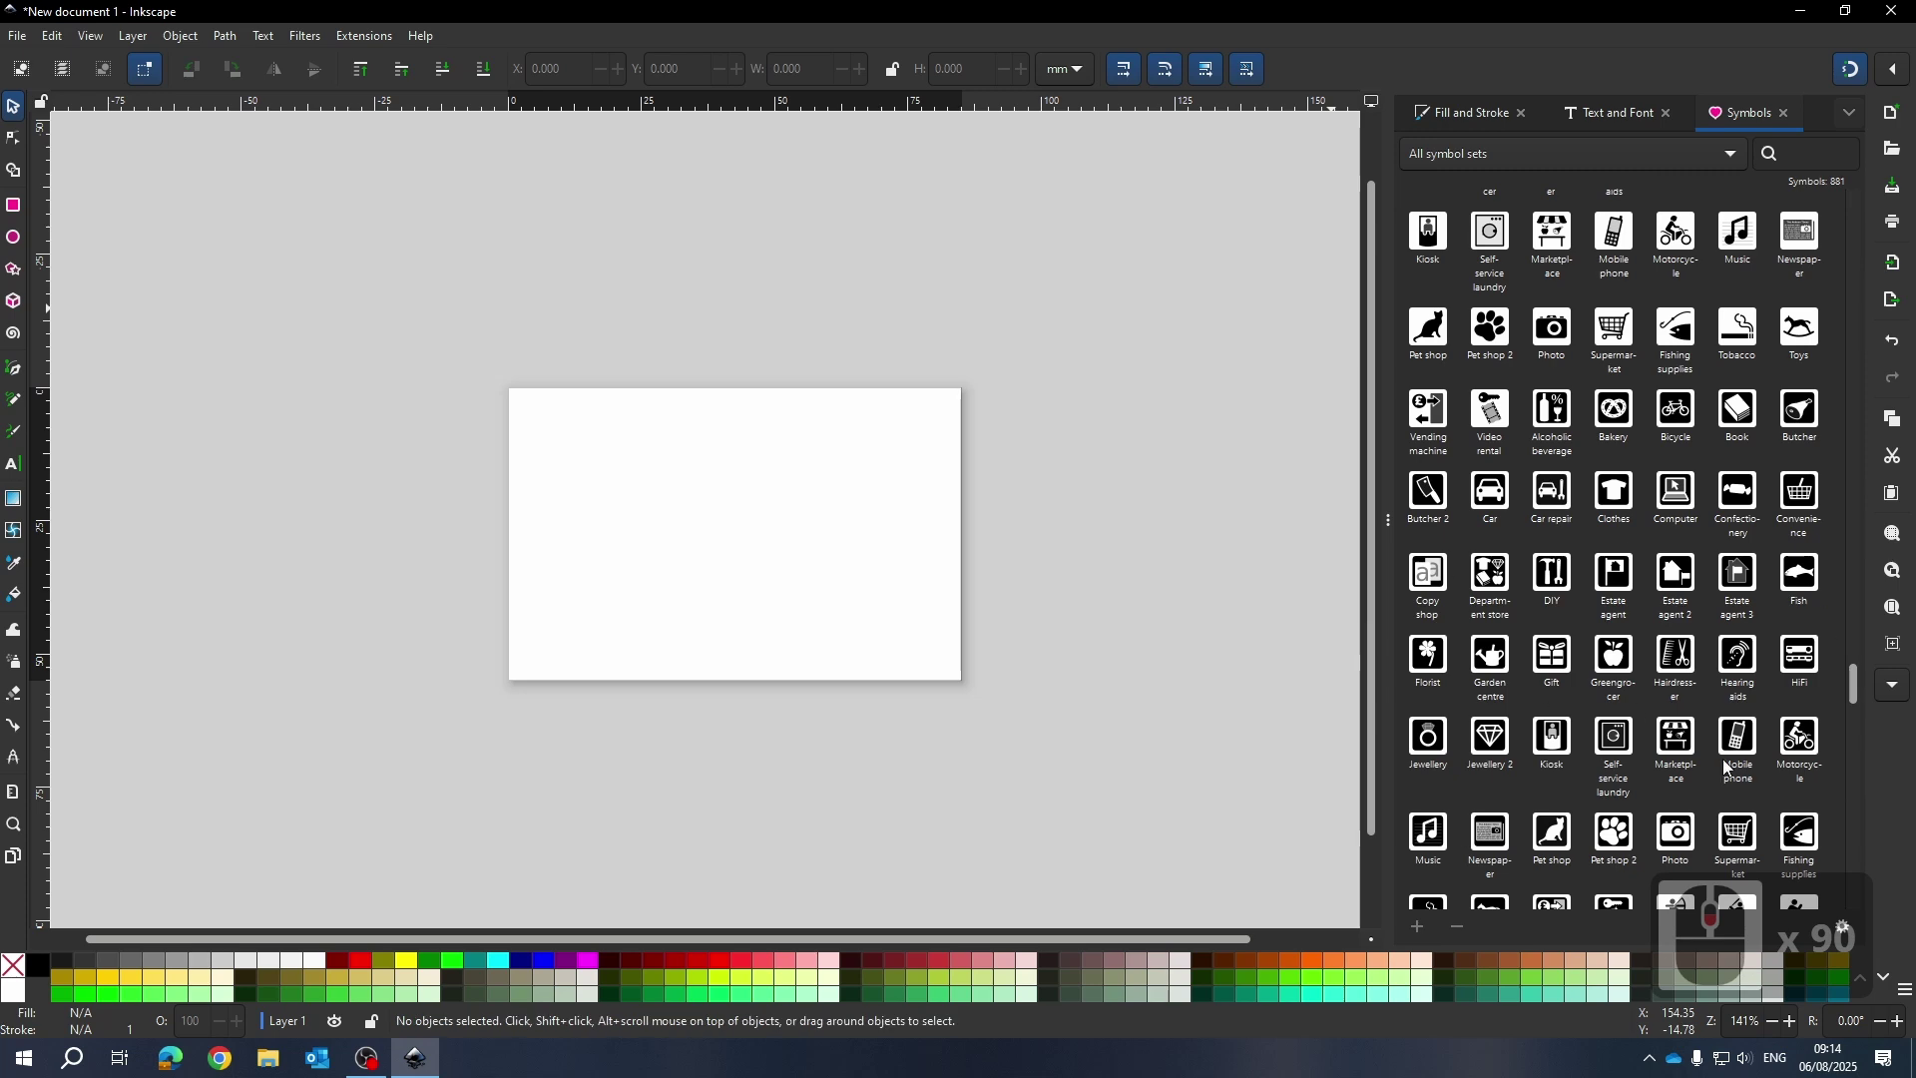
{"action": "scroll", "coordinate": [1677, 572], "scroll_direction": "down", "scroll_amount": 20}
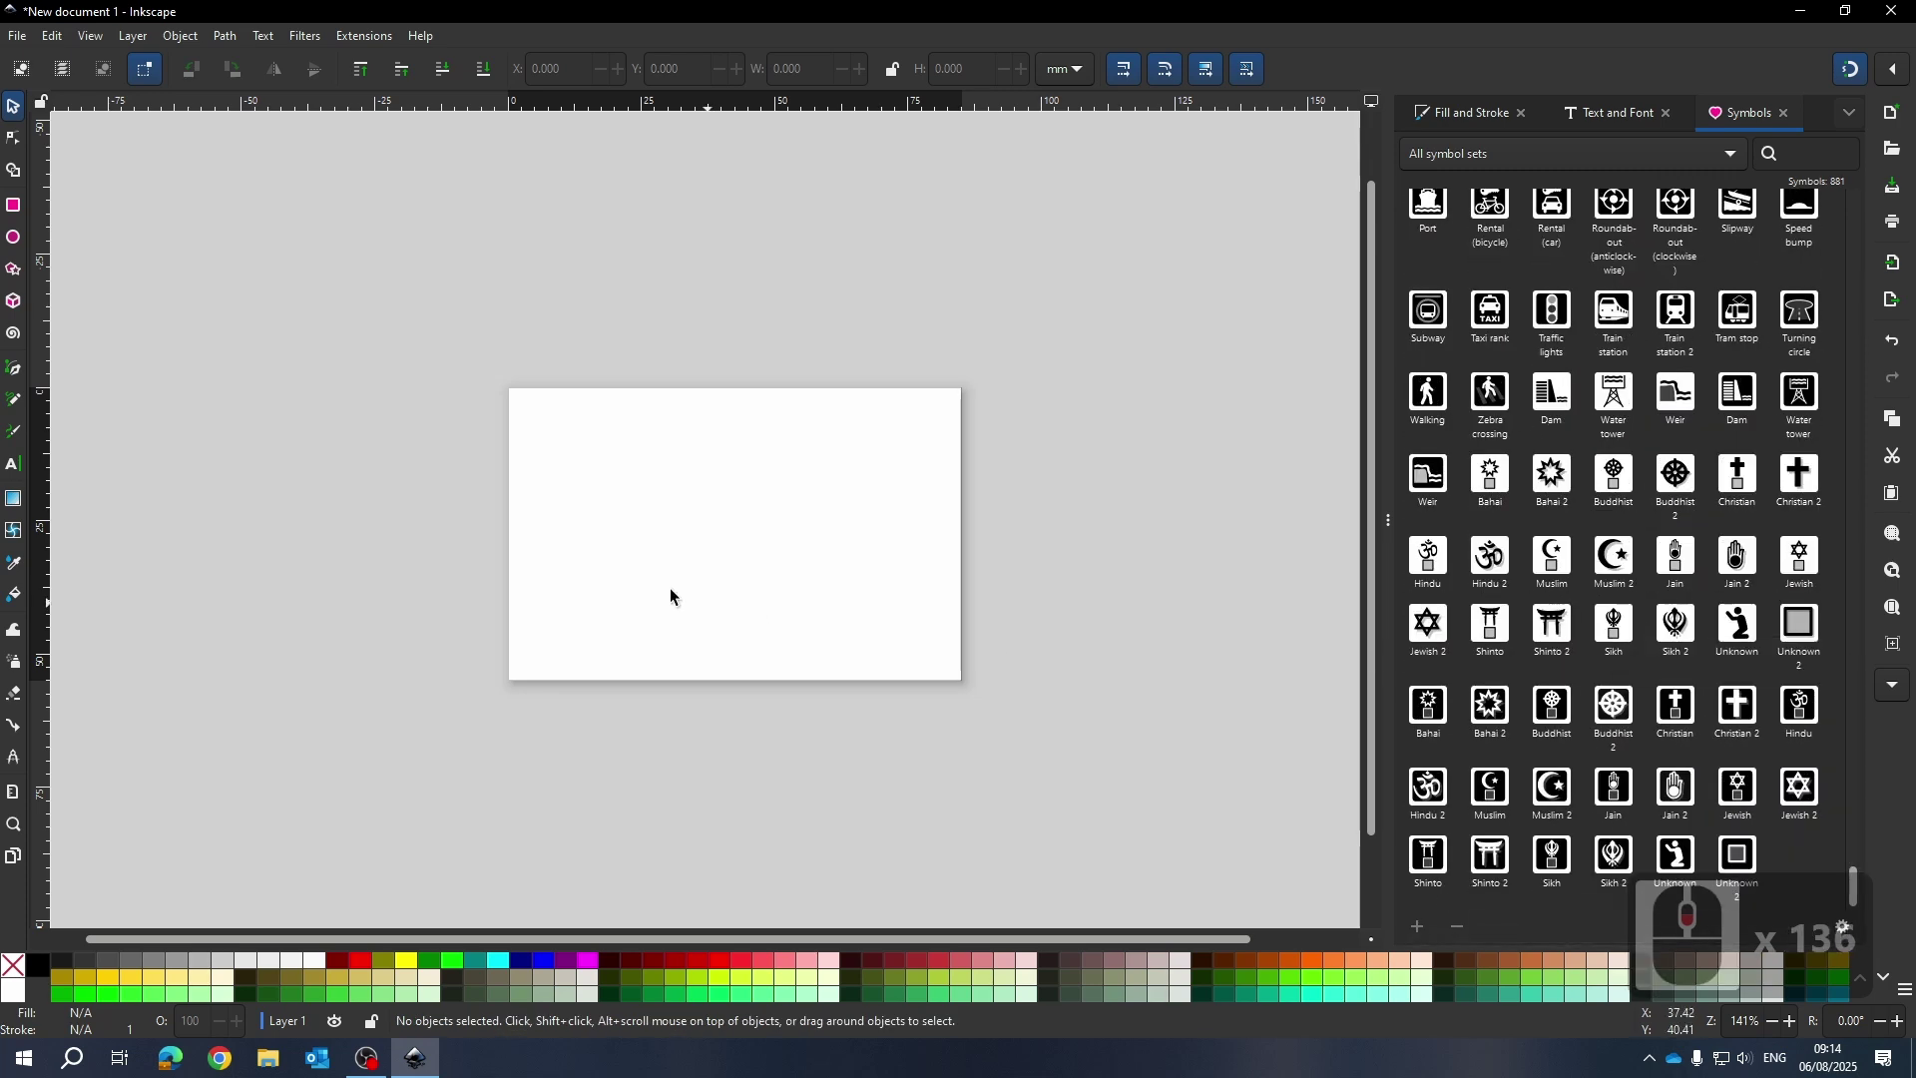
{"action": "scroll", "coordinate": [1654, 487], "scroll_direction": "up", "scroll_amount": 1}
{"action": "scroll", "coordinate": [1657, 451], "scroll_direction": "up", "scroll_amount": 20}
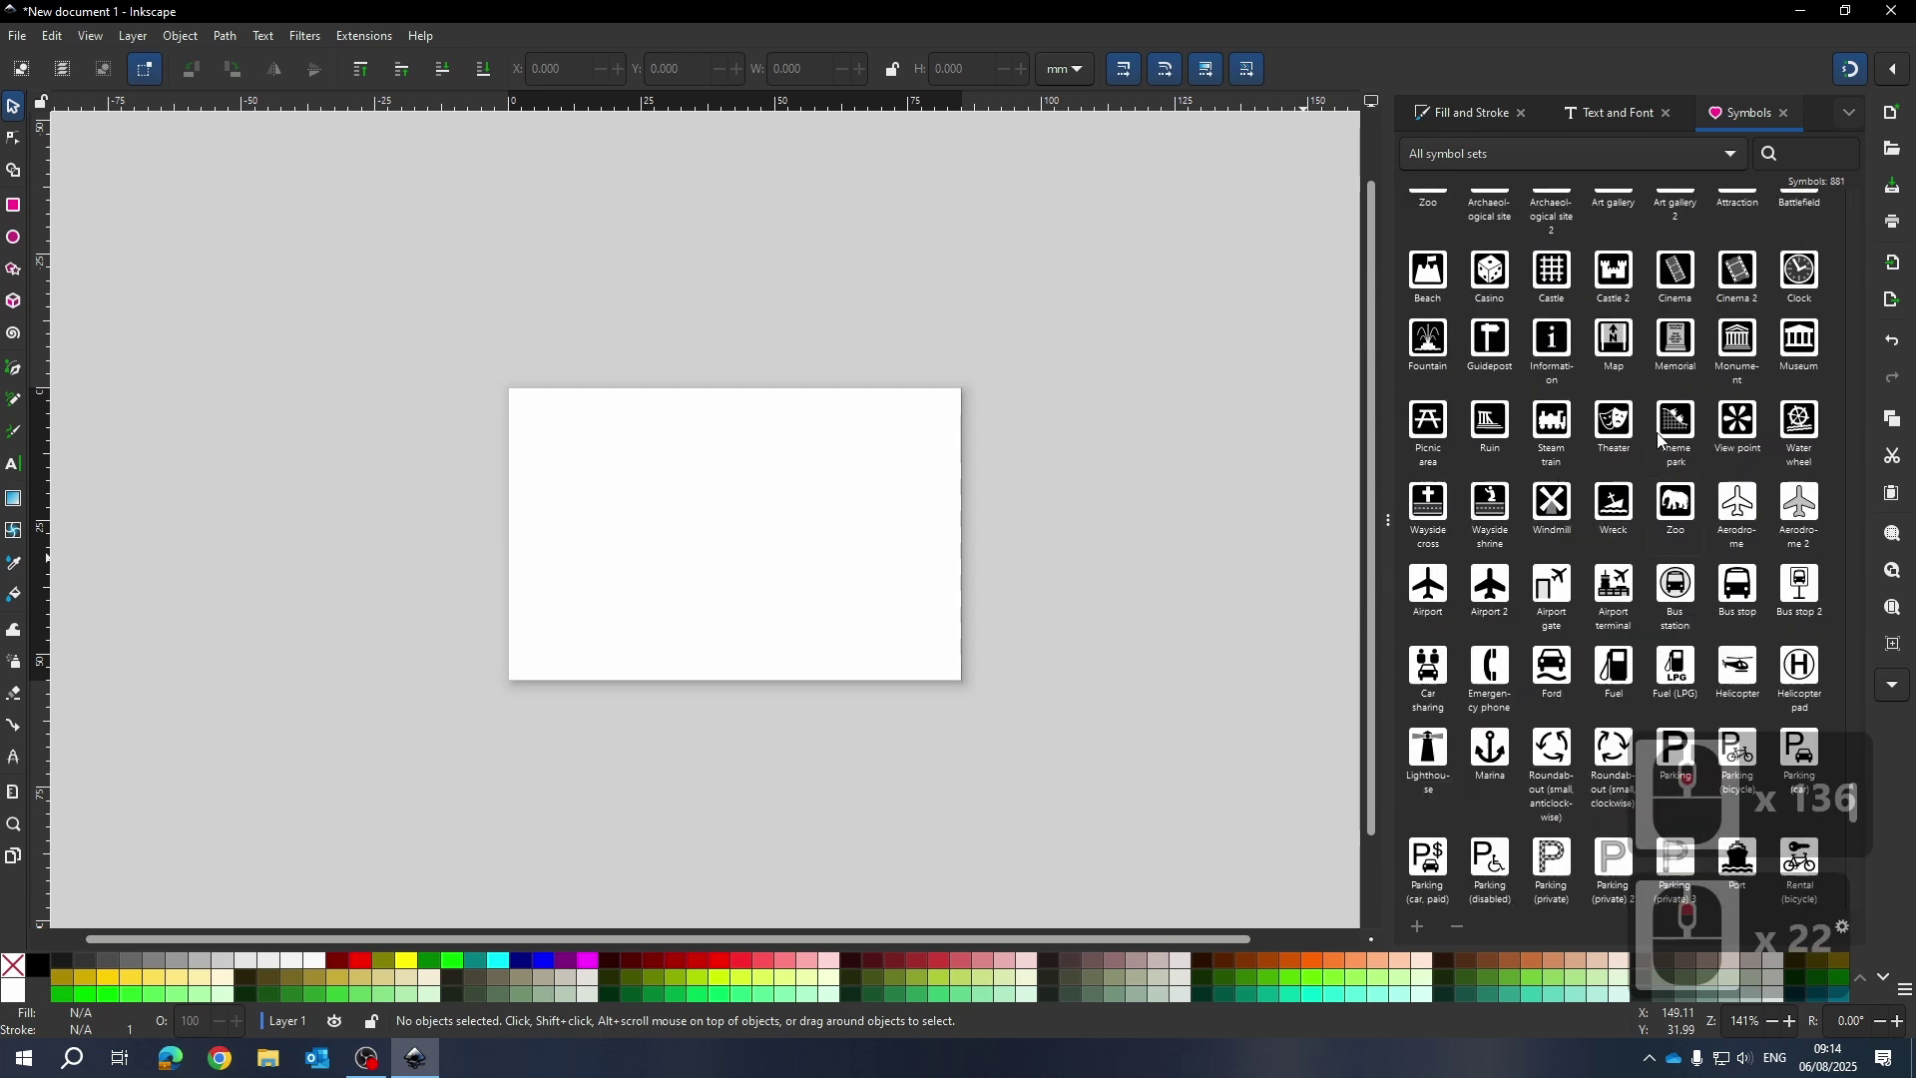
{"action": "scroll", "coordinate": [670, 447], "scroll_direction": "up", "scroll_amount": 10}
{"action": "scroll", "coordinate": [1022, 437], "scroll_direction": "up", "scroll_amount": 4}
{"action": "scroll", "coordinate": [847, 589], "scroll_direction": "down", "scroll_amount": 8}
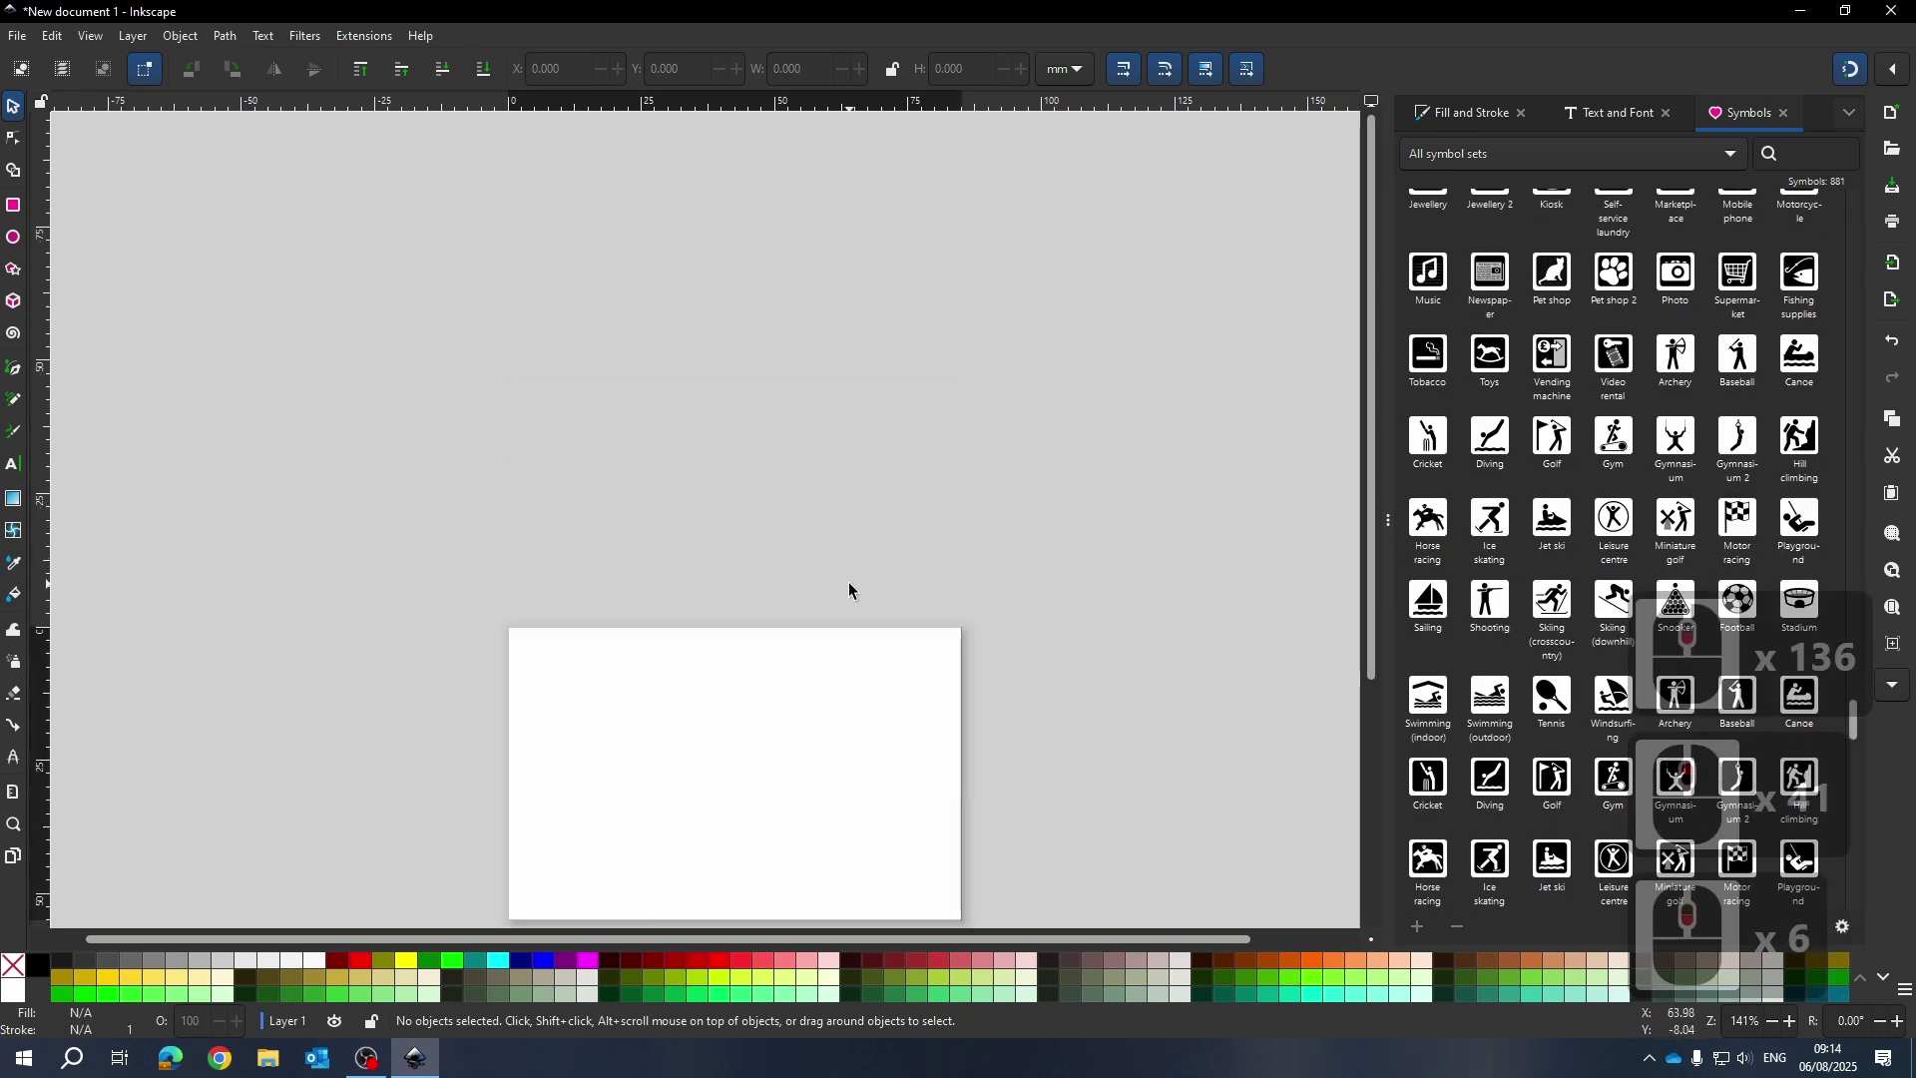
{"action": "scroll", "coordinate": [1676, 667], "scroll_direction": "up", "scroll_amount": 1}
{"action": "scroll", "coordinate": [1705, 539], "scroll_direction": "up", "scroll_amount": 10}
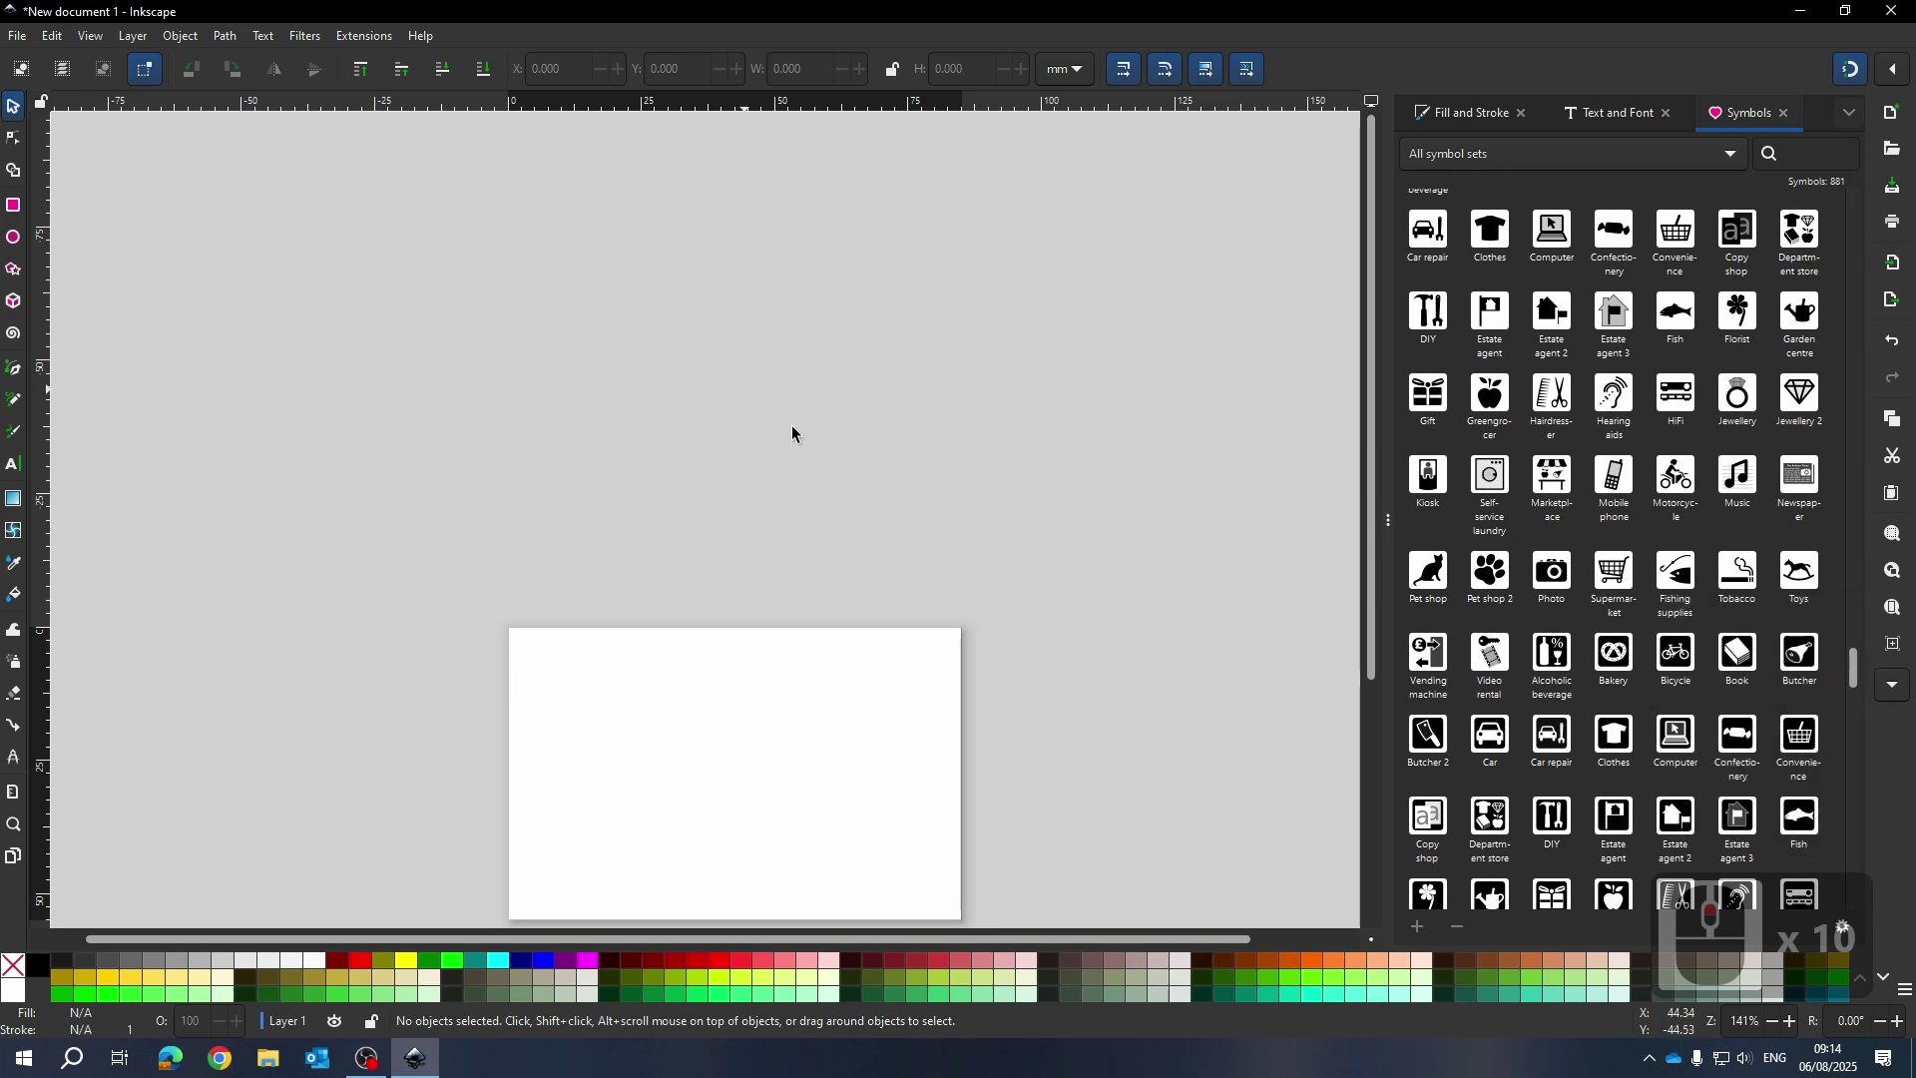
{"action": "scroll", "coordinate": [792, 433], "scroll_direction": "down", "scroll_amount": 6}
{"action": "scroll", "coordinate": [814, 386], "scroll_direction": "up", "scroll_amount": 3}
{"action": "scroll", "coordinate": [839, 549], "scroll_direction": "down", "scroll_amount": 2}
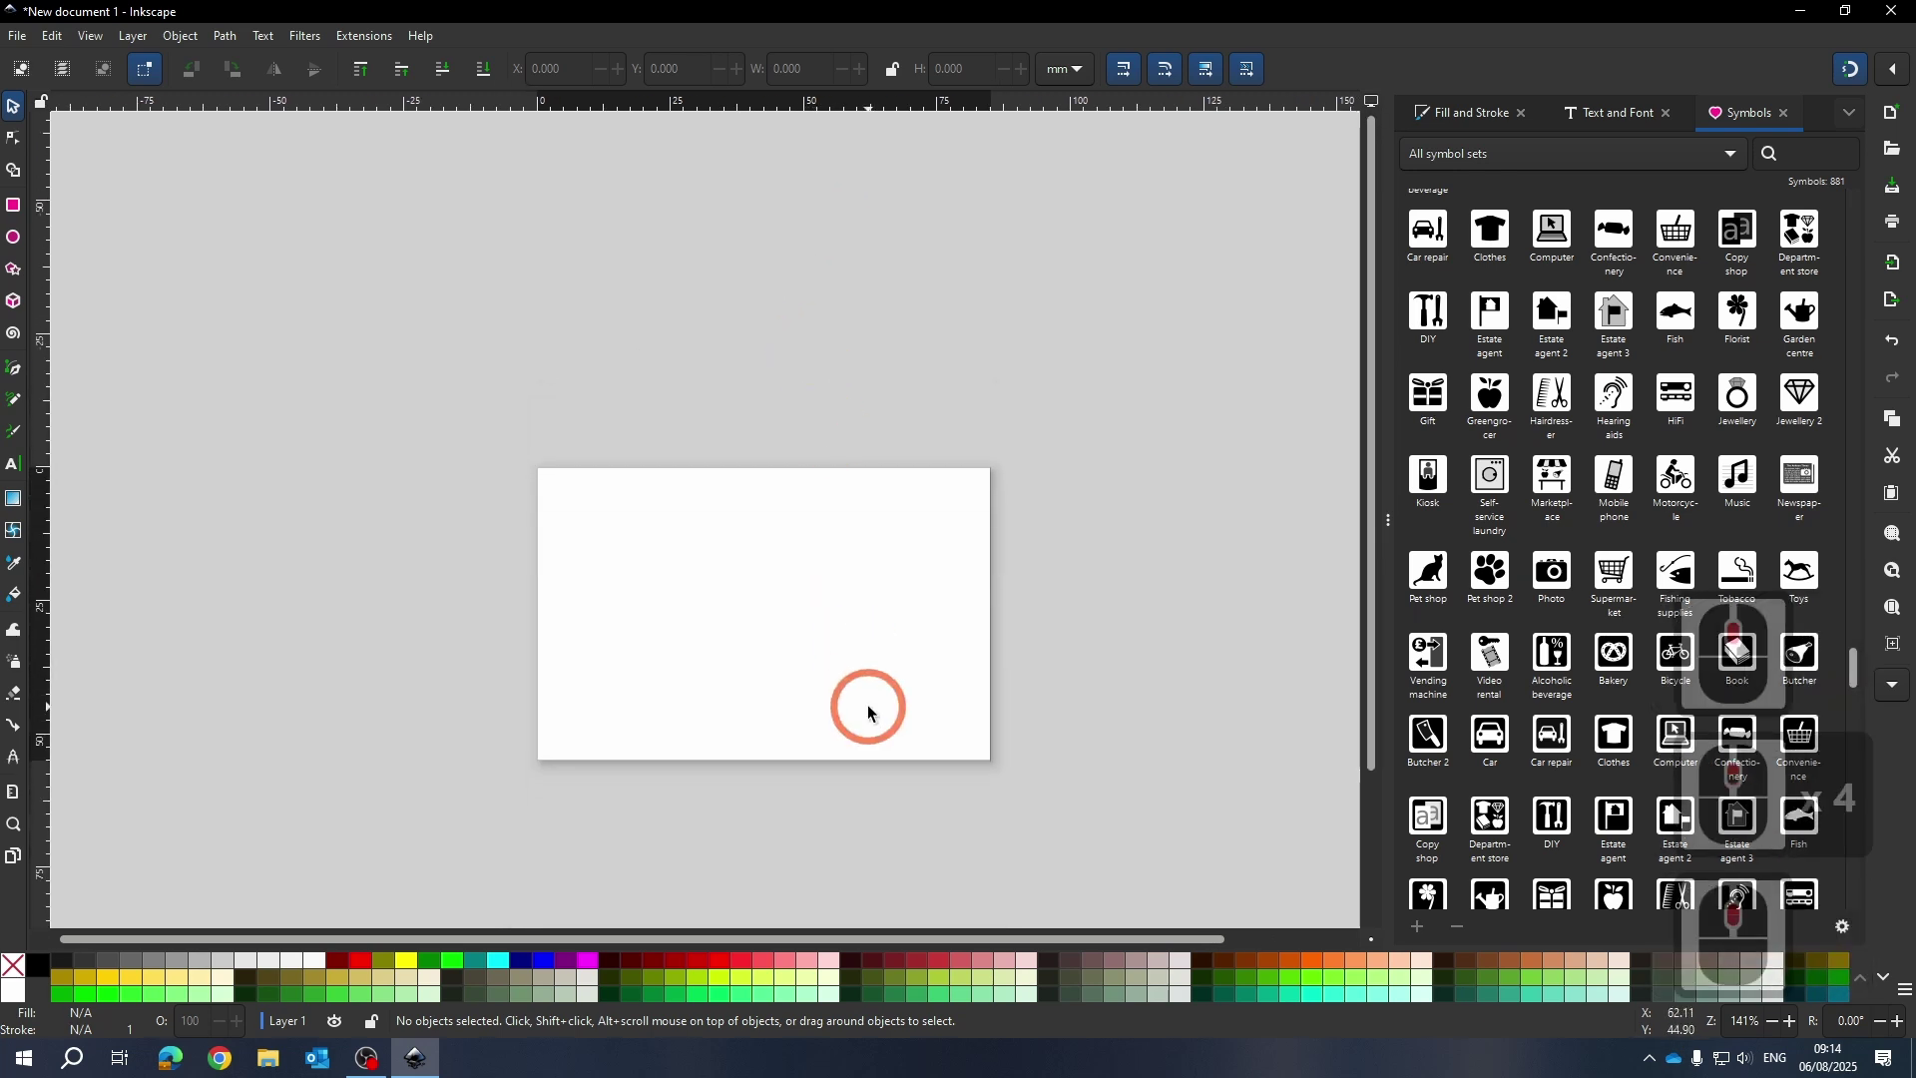
{"action": "scroll", "coordinate": [868, 706], "scroll_direction": "up", "scroll_amount": 2, "text": "ctrl"}
{"action": "scroll", "coordinate": [599, 688], "scroll_direction": "up", "scroll_amount": 1}
{"action": "scroll", "coordinate": [599, 689], "scroll_direction": "left", "scroll_amount": 2}
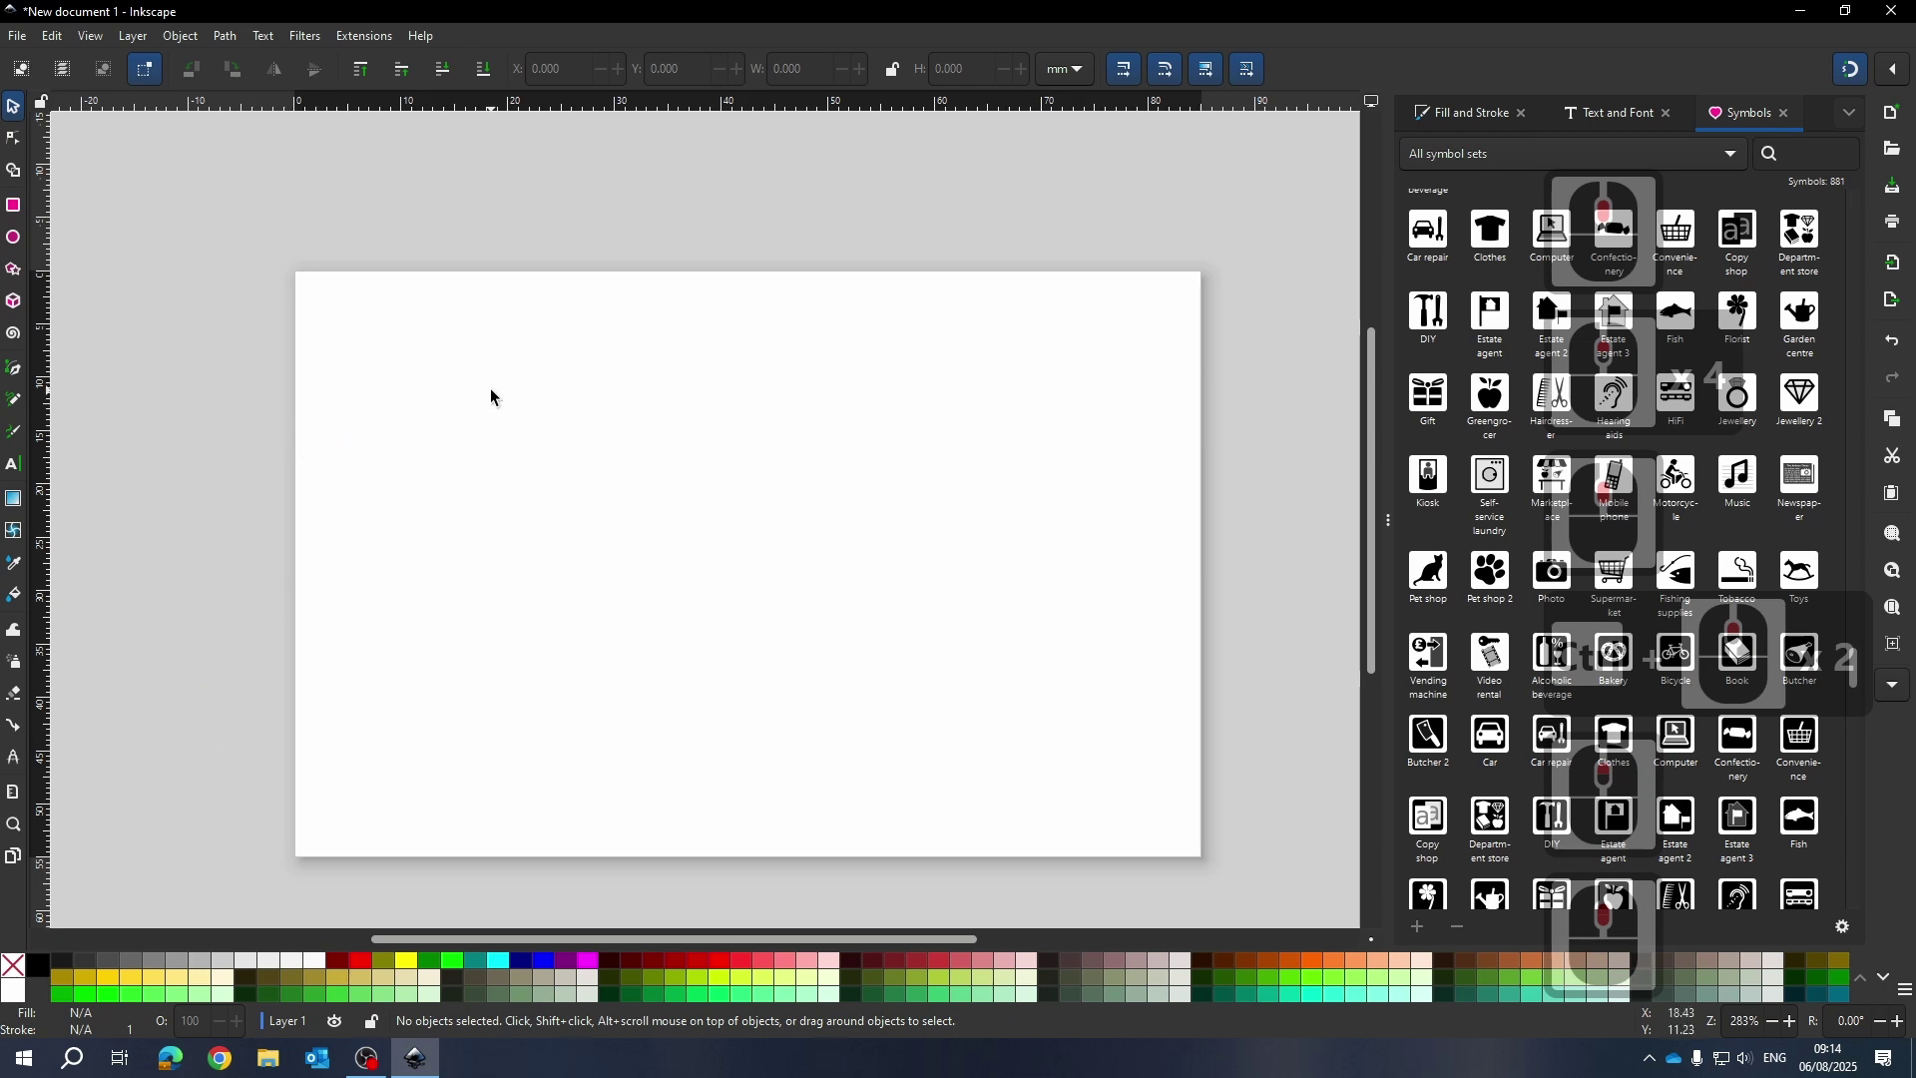